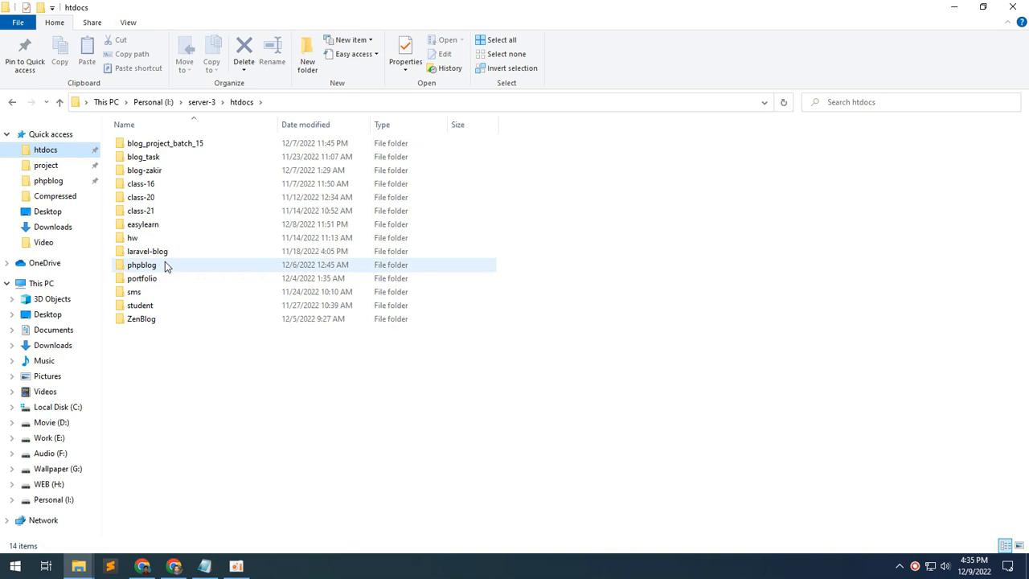
Open the phpblog folder inside htdocs and launch a command prompt from that location
double_click(165, 265)
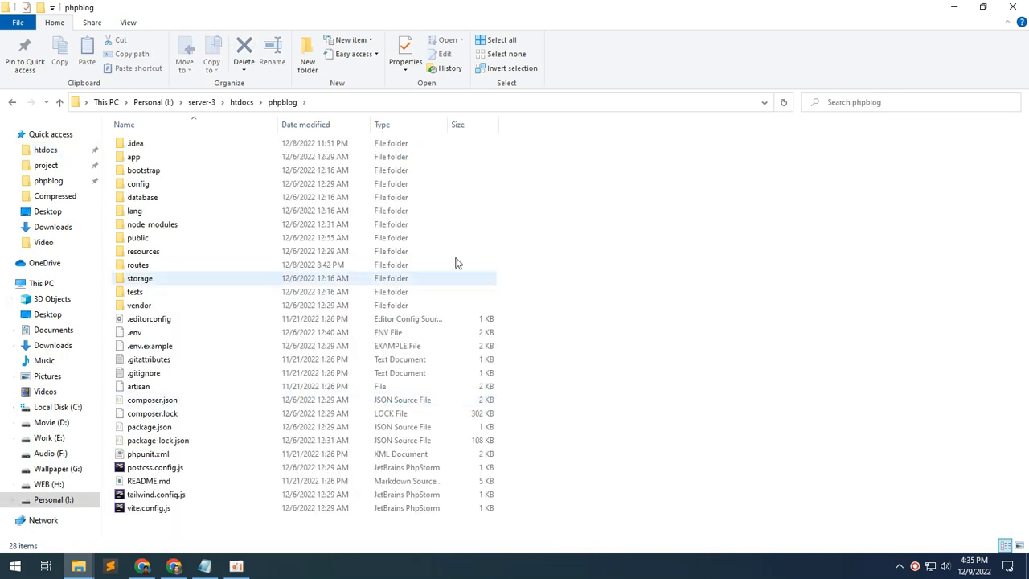
click(394, 104)
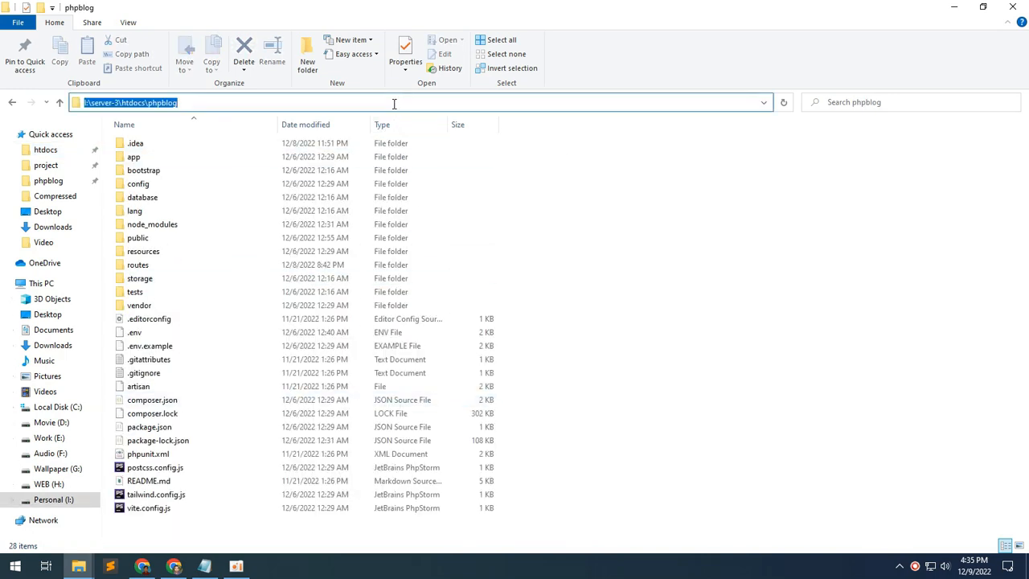
text(cmd)
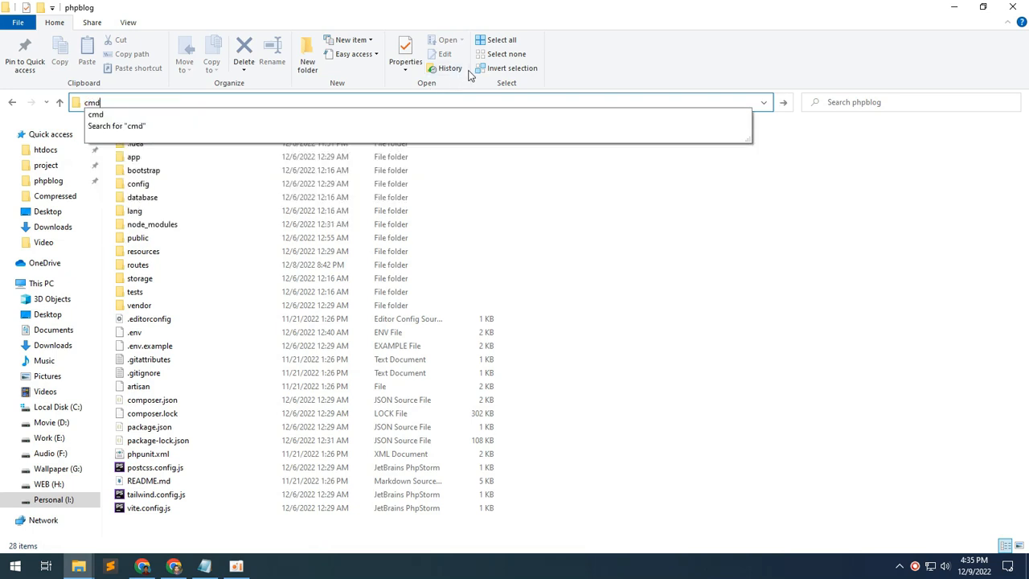
key(Return)
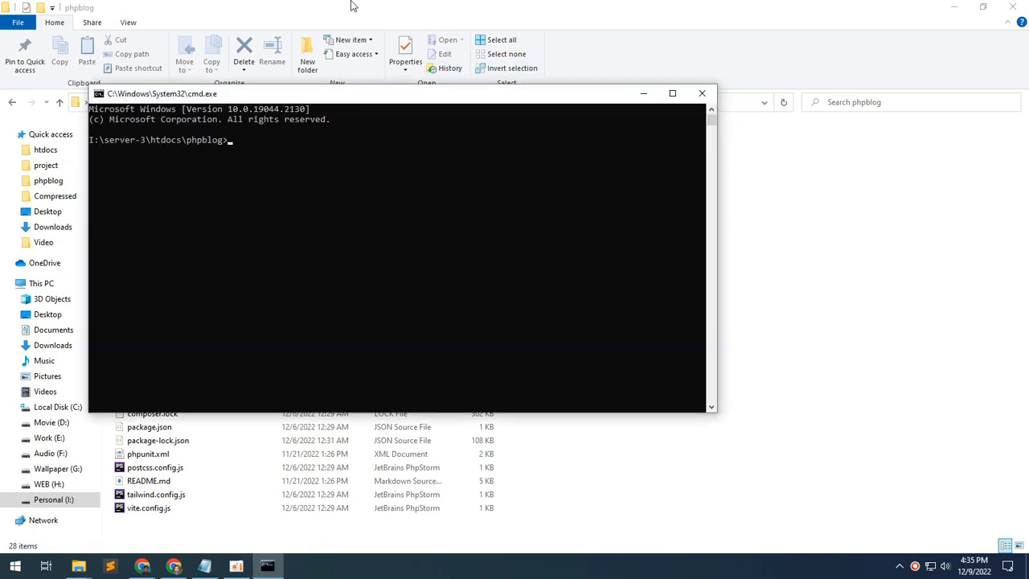
drag(360, 97, 656, 115)
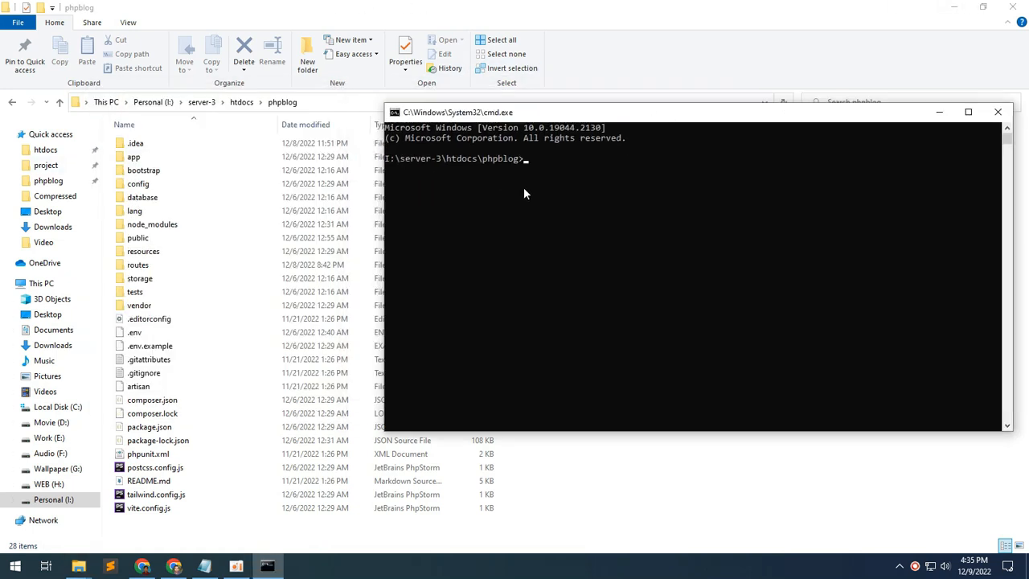
Open the project folder on the desktop and check the contents of information.txt
click(954, 6)
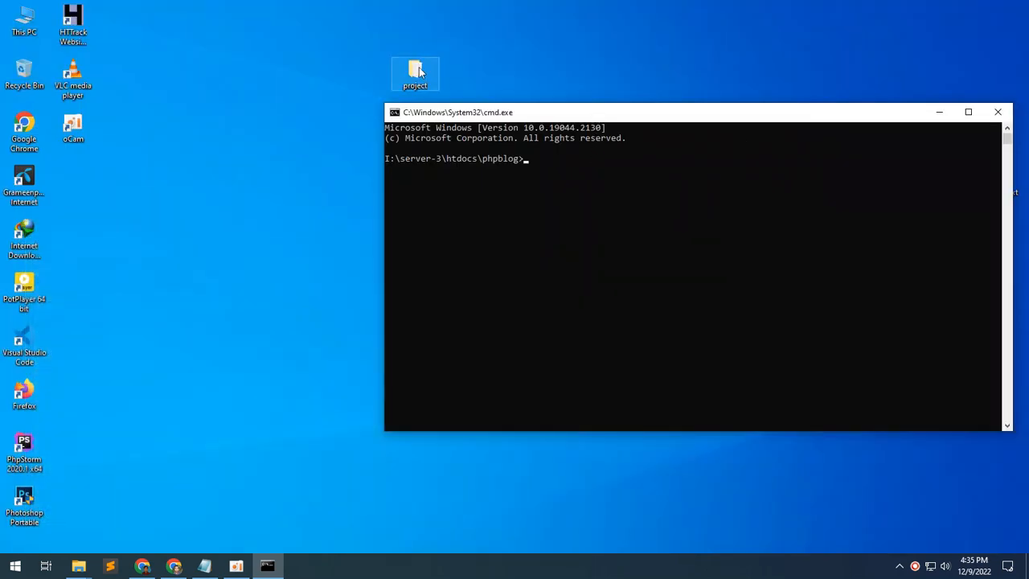
double_click(419, 67)
drag(612, 20, 306, 32)
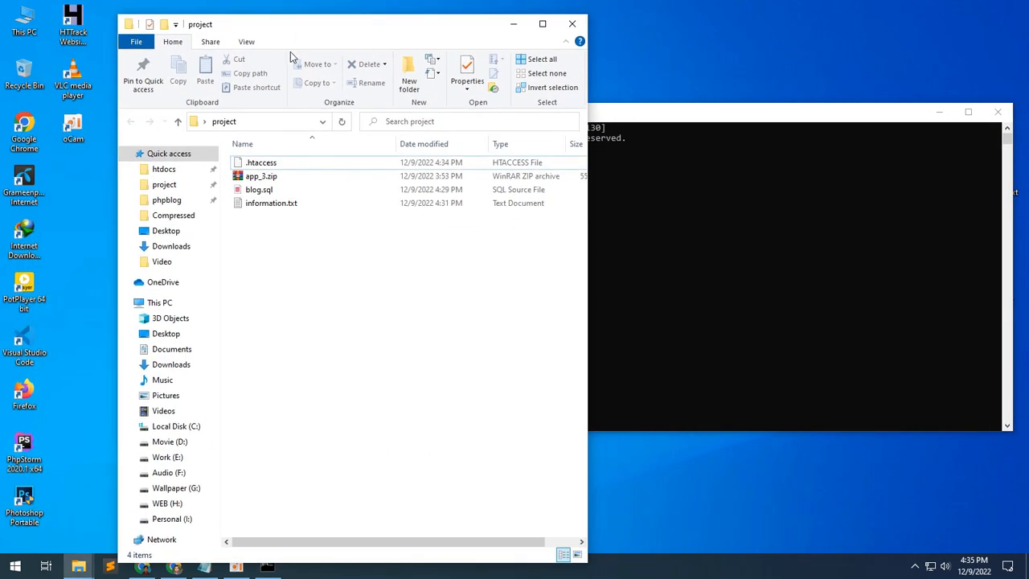
drag(408, 25, 272, 15)
click(236, 193)
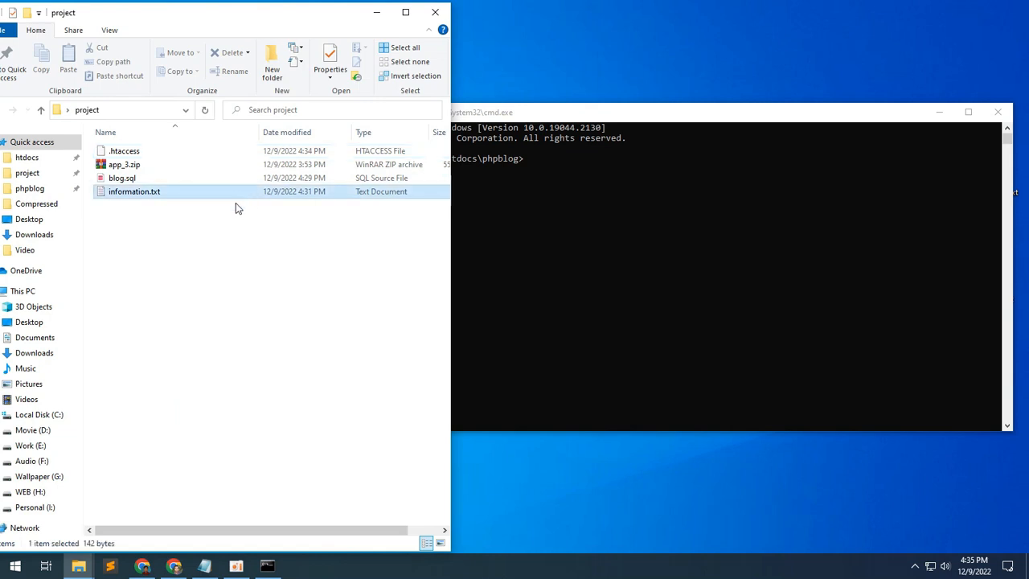
double_click(233, 193)
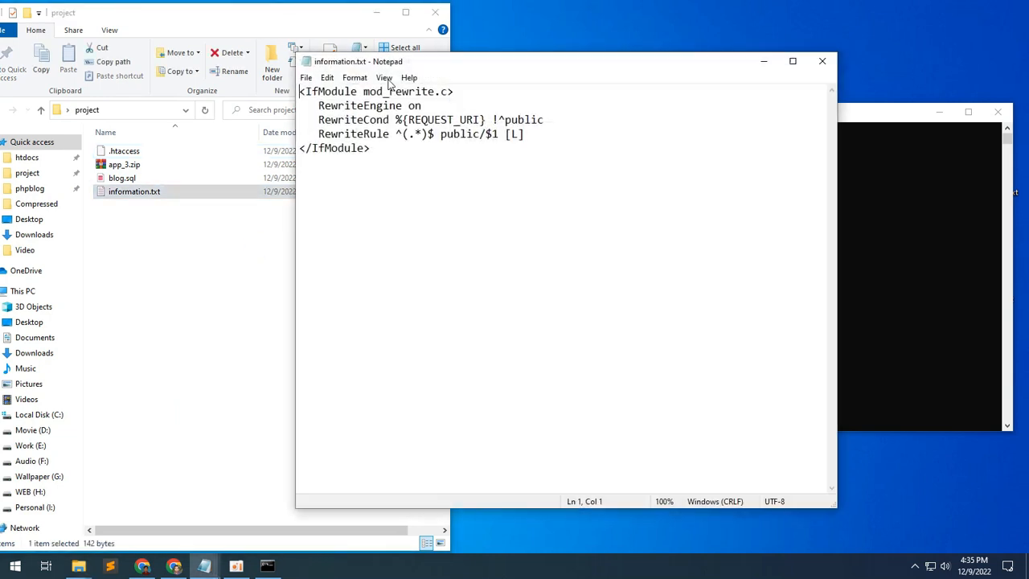
click(821, 61)
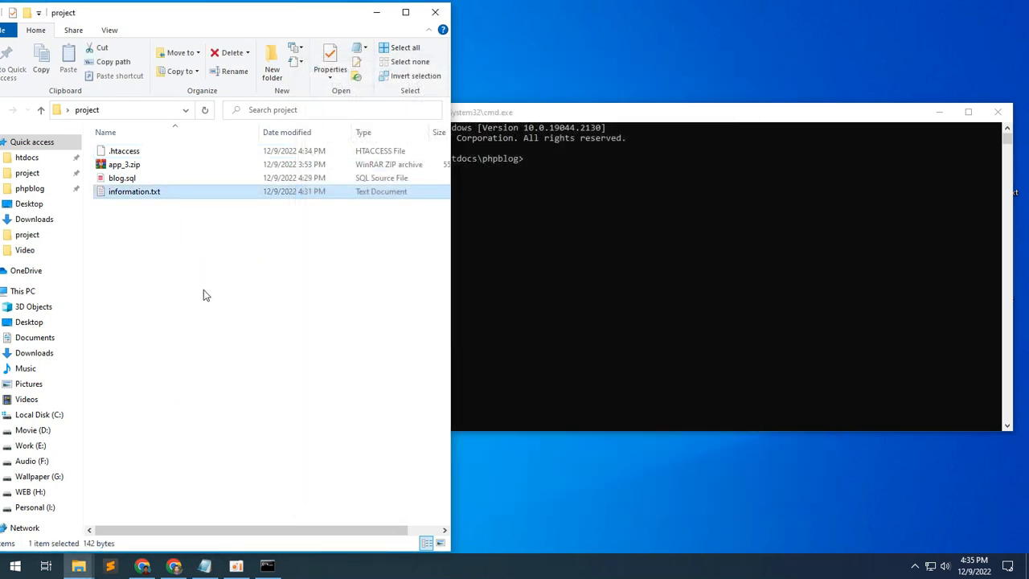
Save the already open, edited copy of information.txt containing the php artisan clear commands, and close it
mouse_move(204, 566)
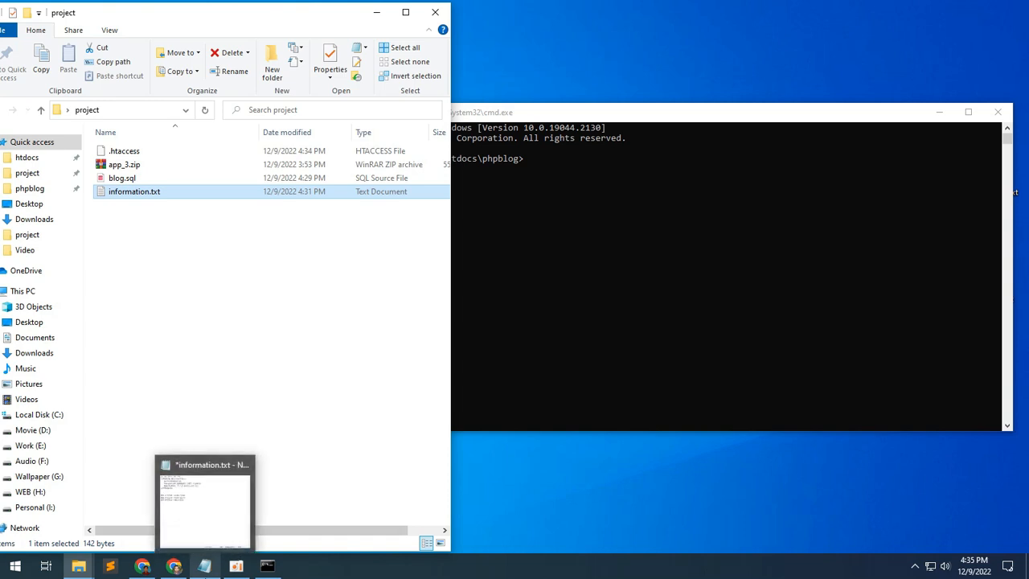
click(192, 534)
key(ctrl+s)
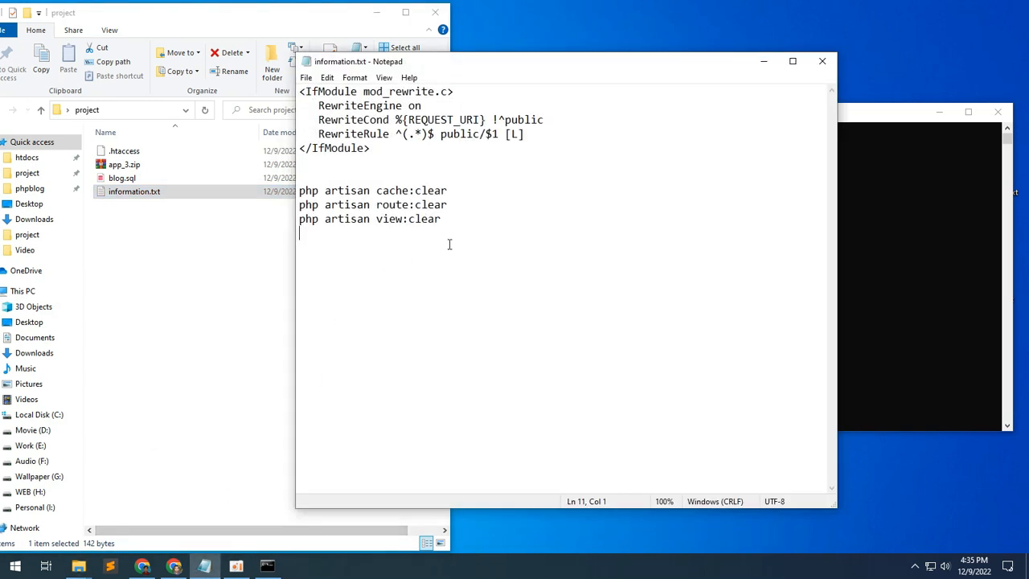
click(822, 61)
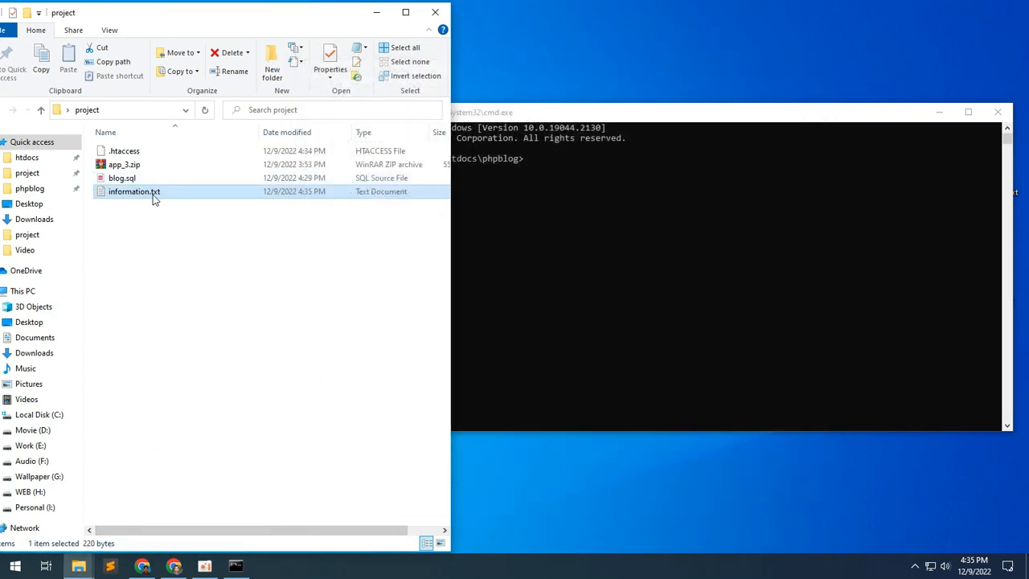
Reopen information.txt, copy the line "php artisan cache:clear" and run it in the phpblog command prompt
double_click(155, 193)
drag(446, 190, 298, 191)
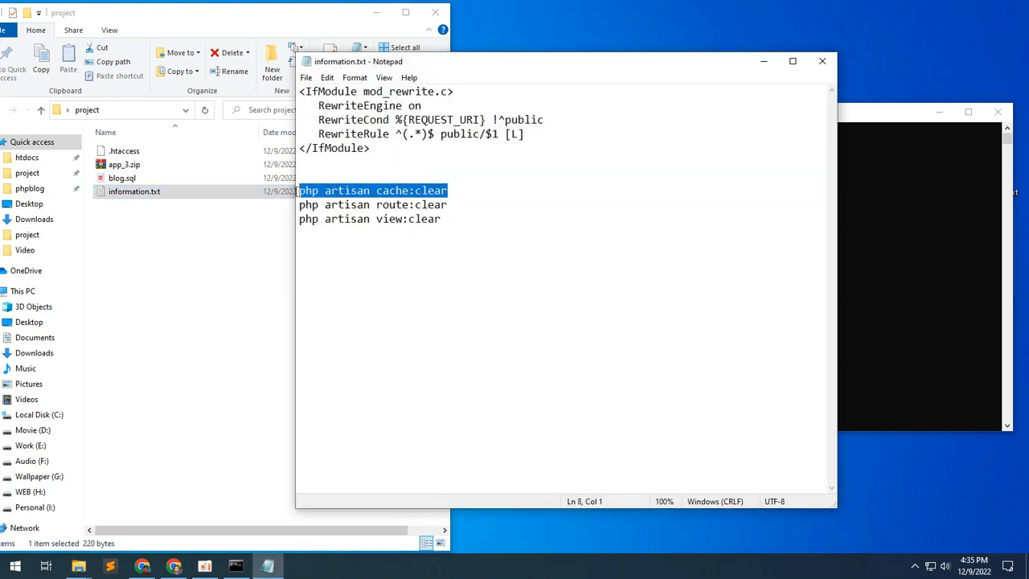
right_click(330, 190)
click(354, 231)
click(361, 246)
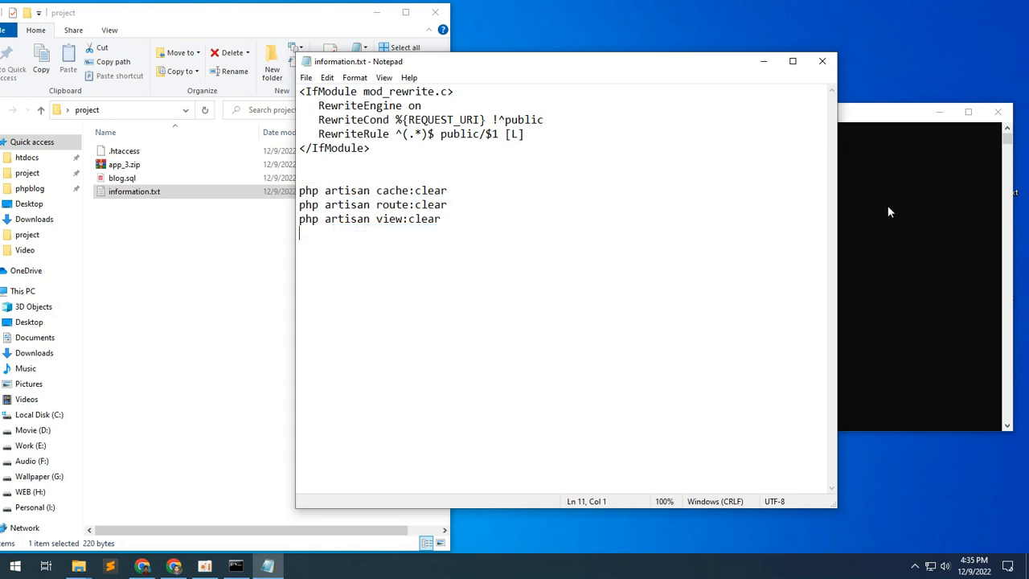
click(887, 205)
right_click(564, 184)
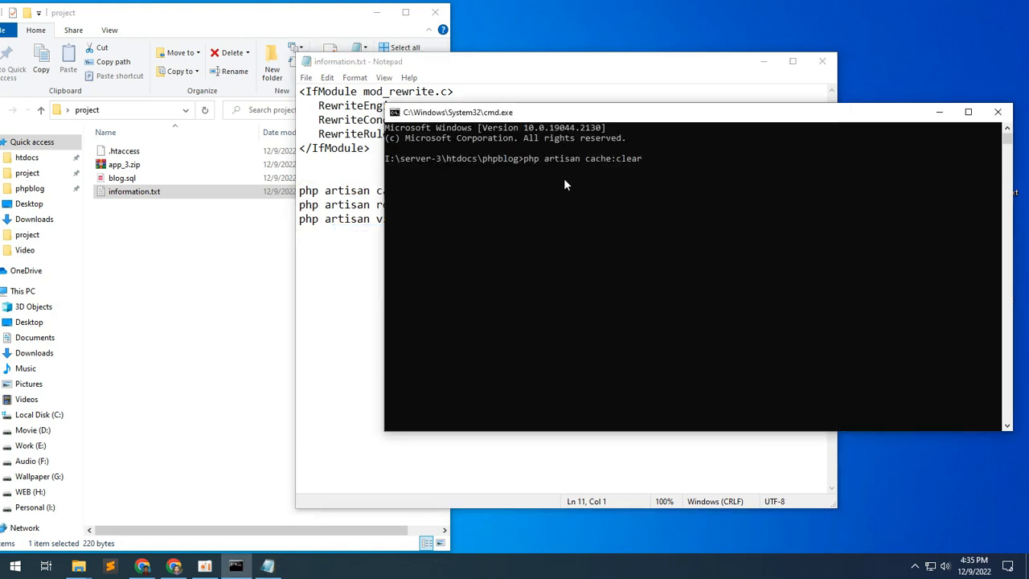
key(Return)
Copy "php artisan route:clear" from information.txt and run it in the phpblog command prompt
click(341, 207)
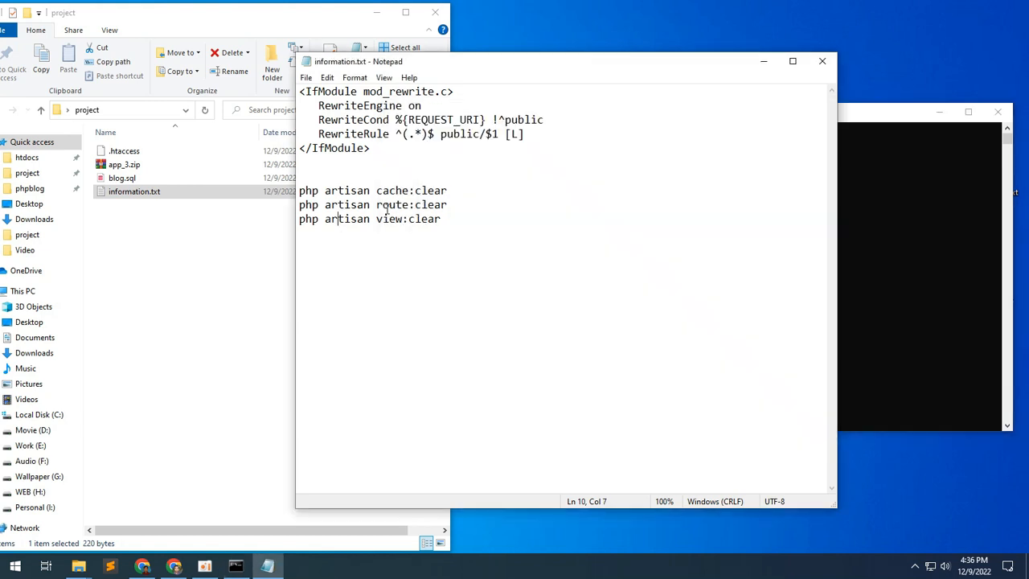
drag(449, 202, 288, 207)
right_click(331, 206)
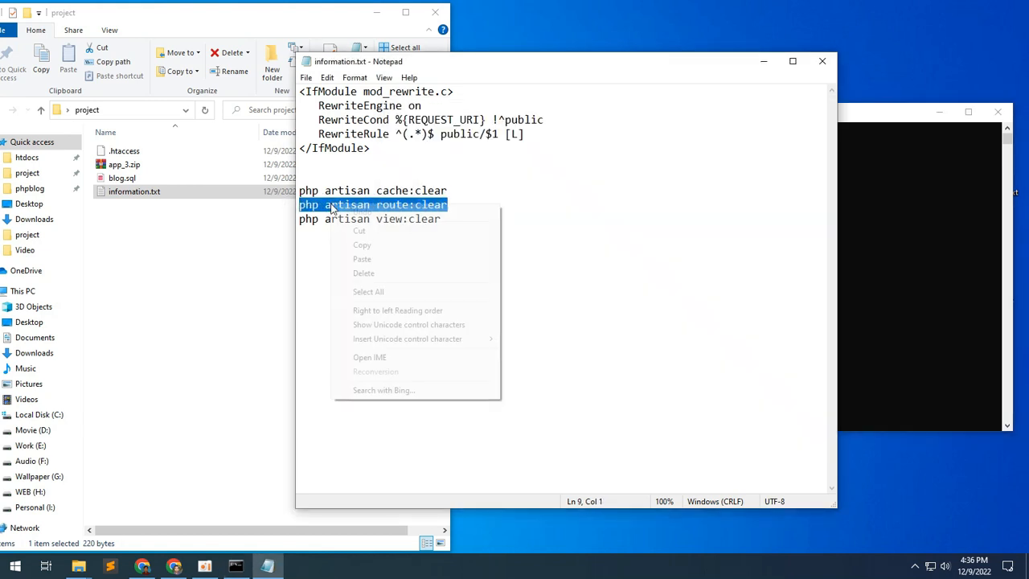
click(357, 252)
key(alt+Tab)
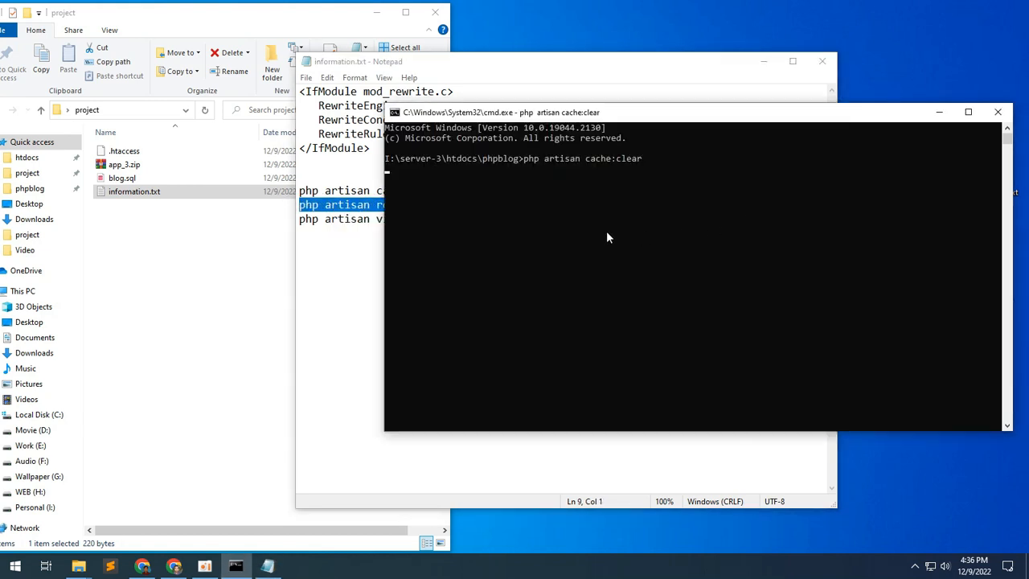
key(Return)
key(ctrl+v)
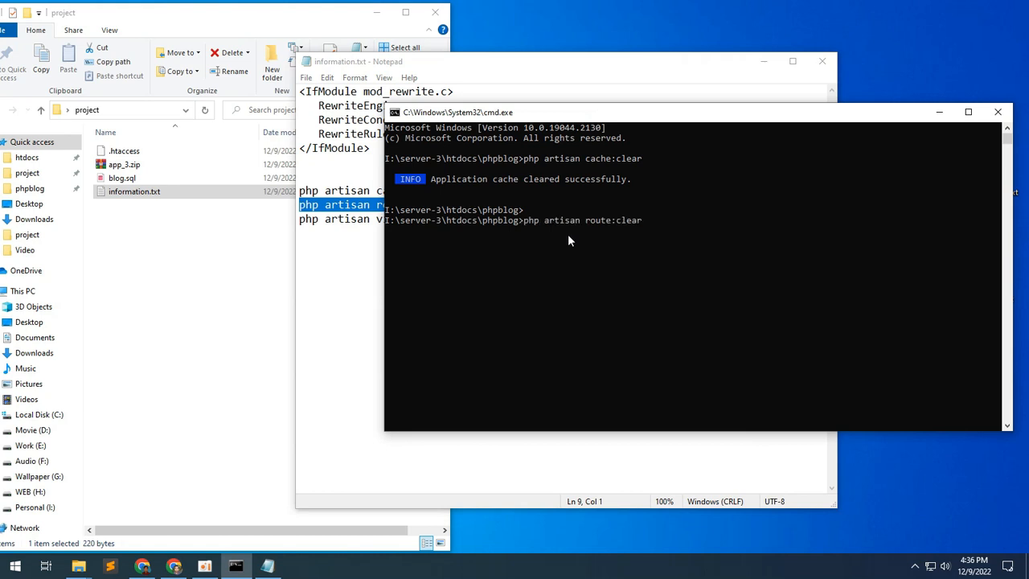
key(Return)
Copy "php artisan view:clear" from information.txt, run it in the command prompt, and close both windows
key(alt+Tab)
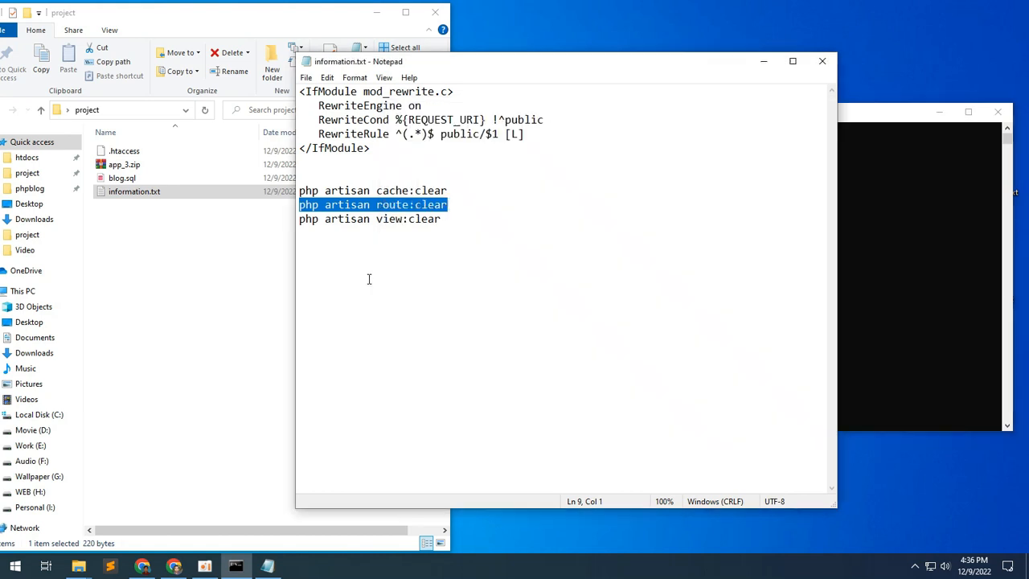
click(367, 278)
drag(444, 219, 272, 223)
right_click(327, 223)
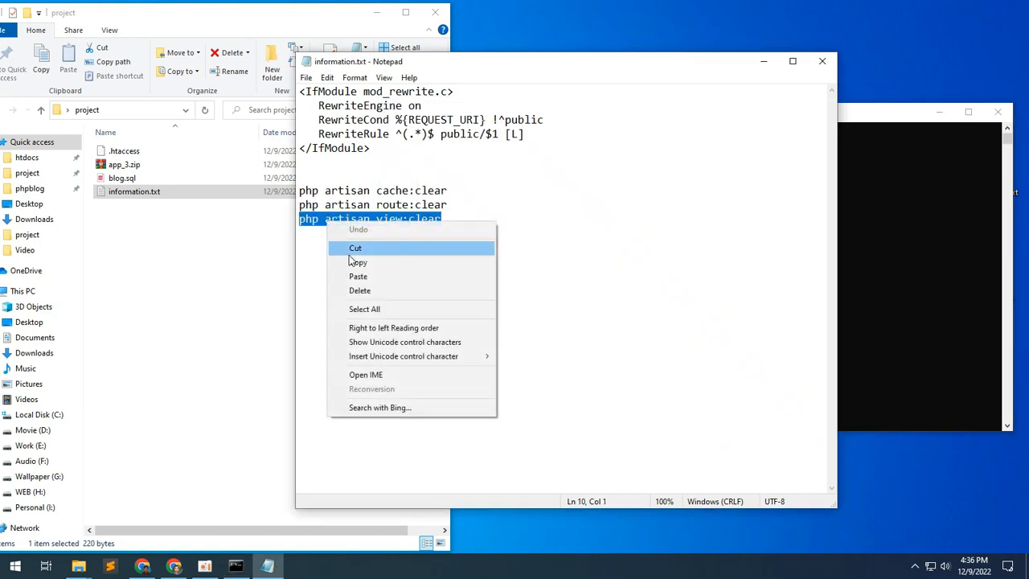
click(353, 262)
click(964, 234)
key(ctrl+v)
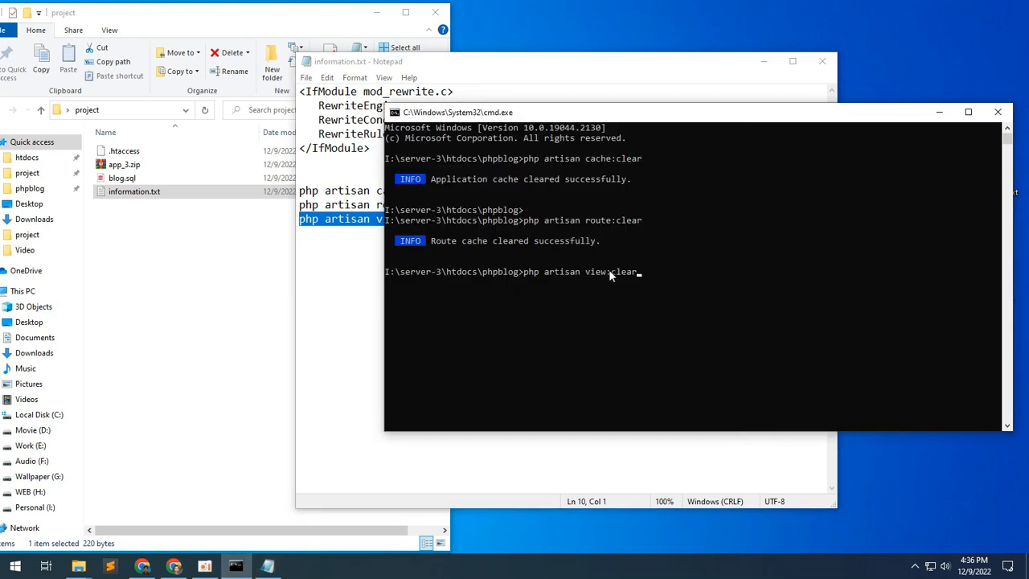
key(Return)
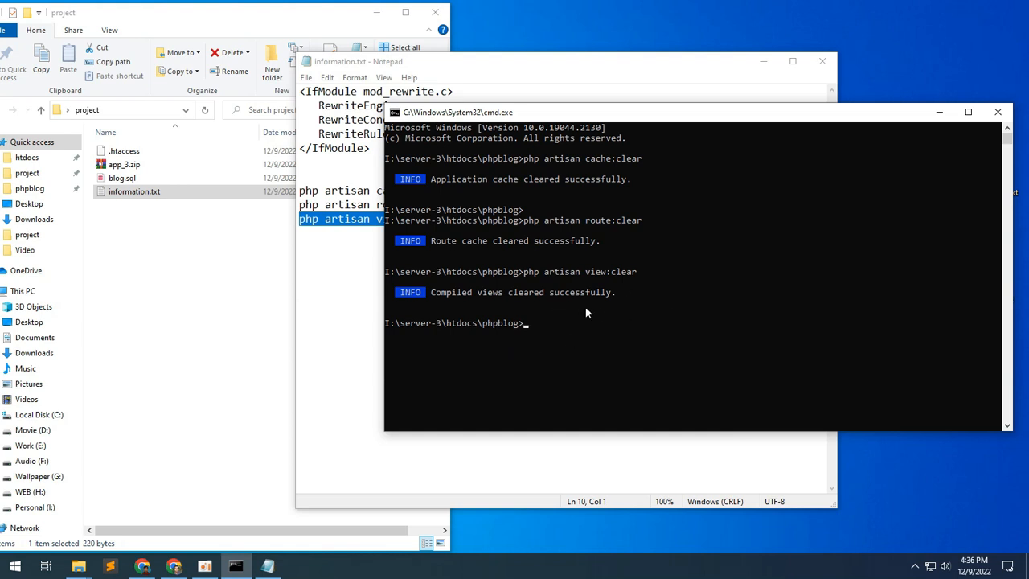
click(998, 112)
click(821, 62)
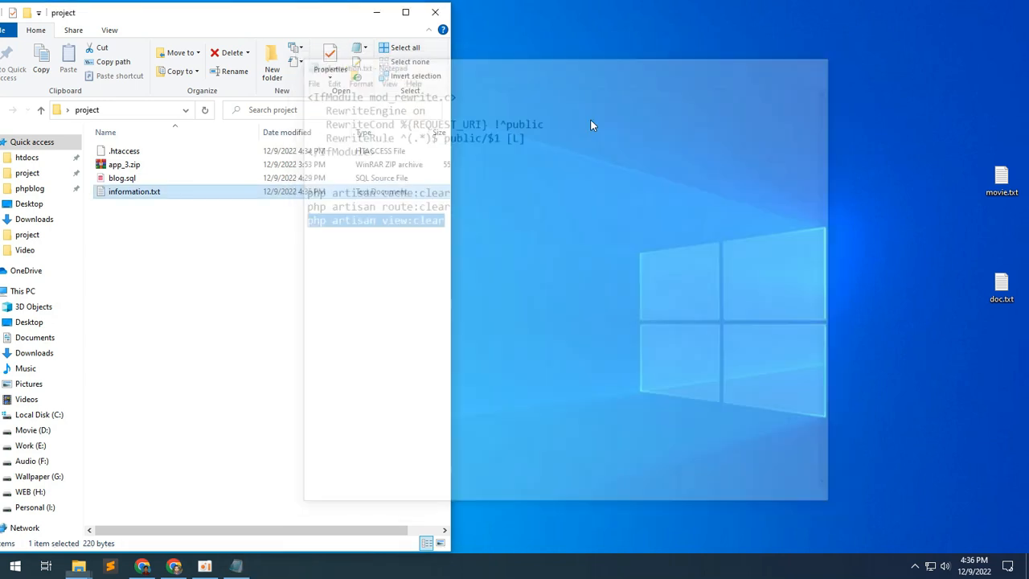
Compress all files and folders in phpblog except .idea into a zipped folder
drag(341, 16, 536, 16)
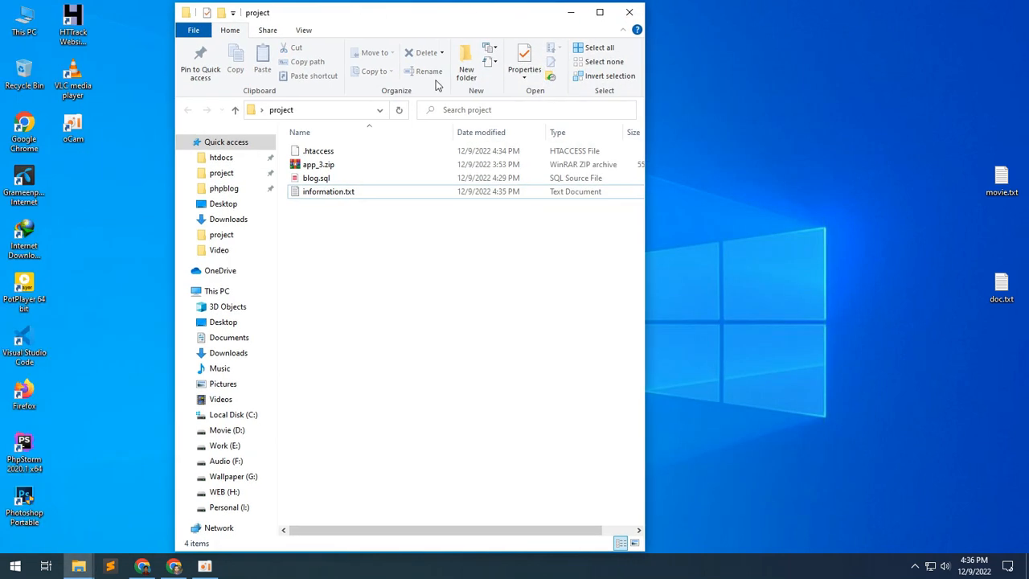
mouse_move(71, 565)
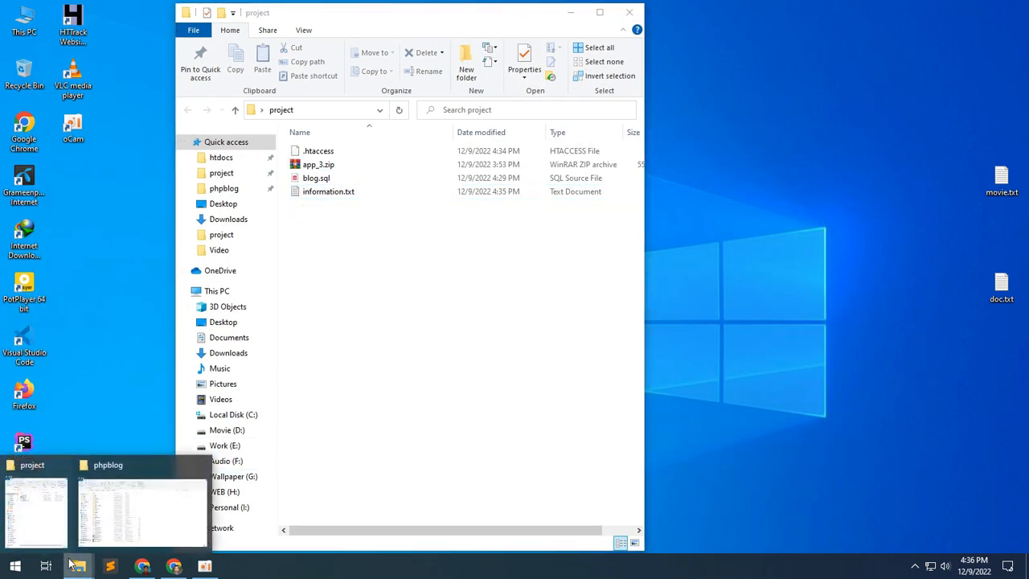
click(94, 545)
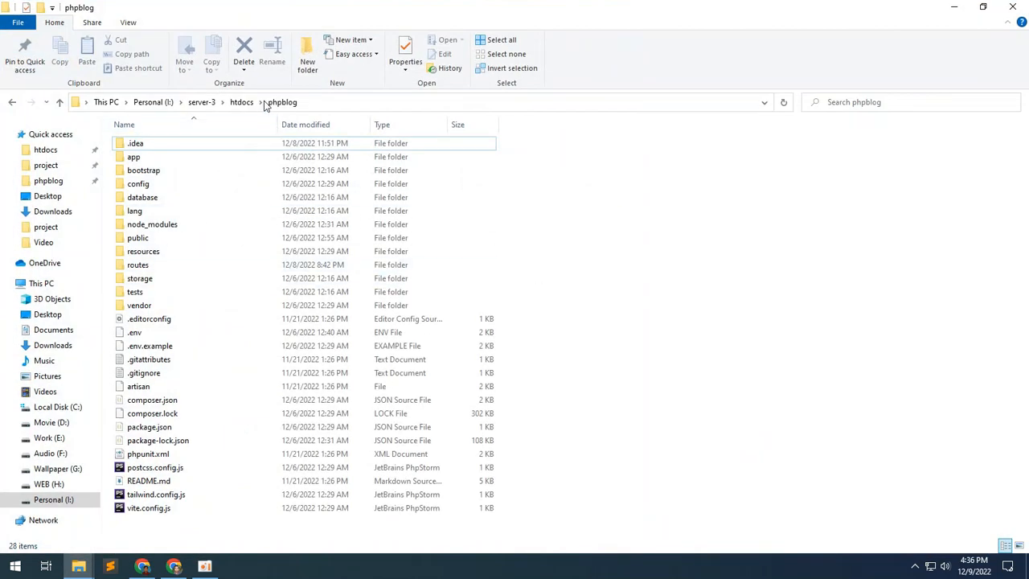
drag(177, 535, 203, 157)
right_click(203, 158)
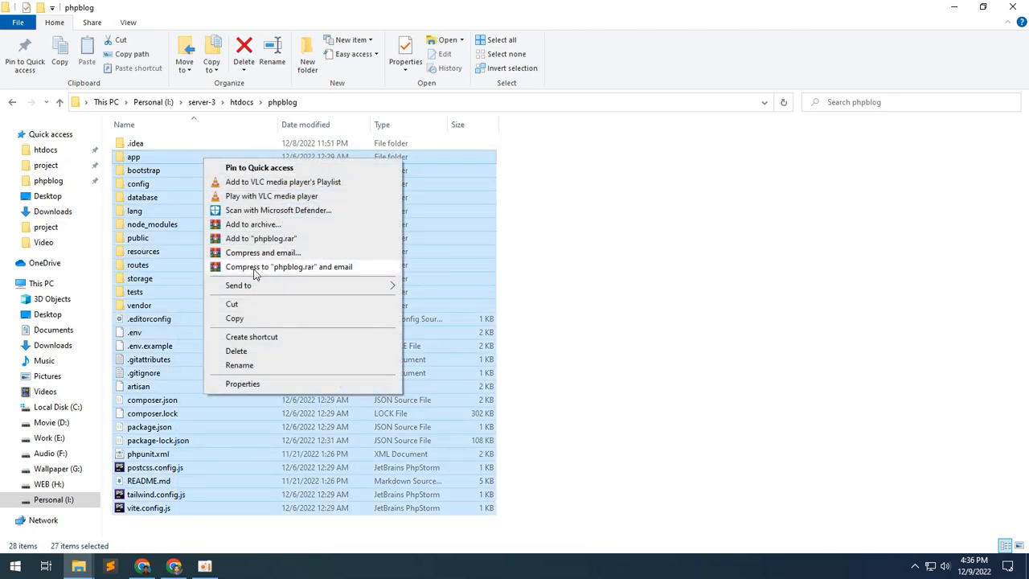
mouse_move(260, 284)
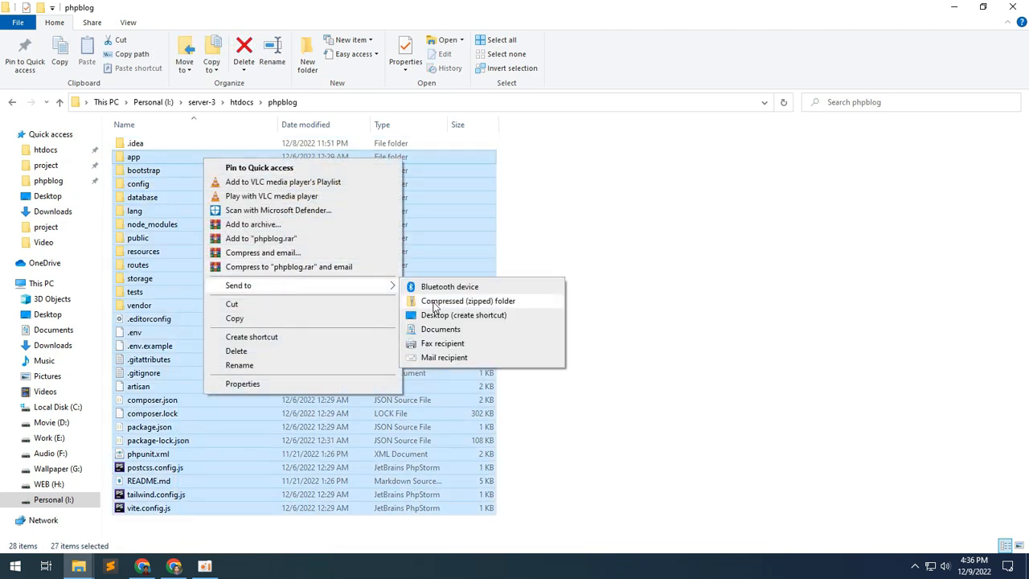
click(434, 302)
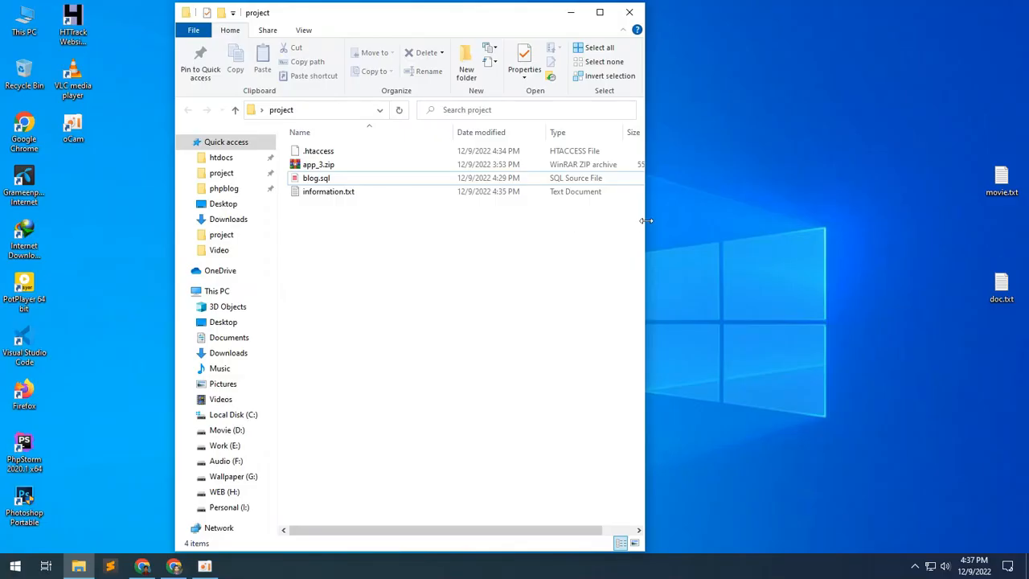
Switch to the HostSeba cPanel in Chrome and open File Manager and MySQL Databases in new tabs
drag(647, 221, 779, 229)
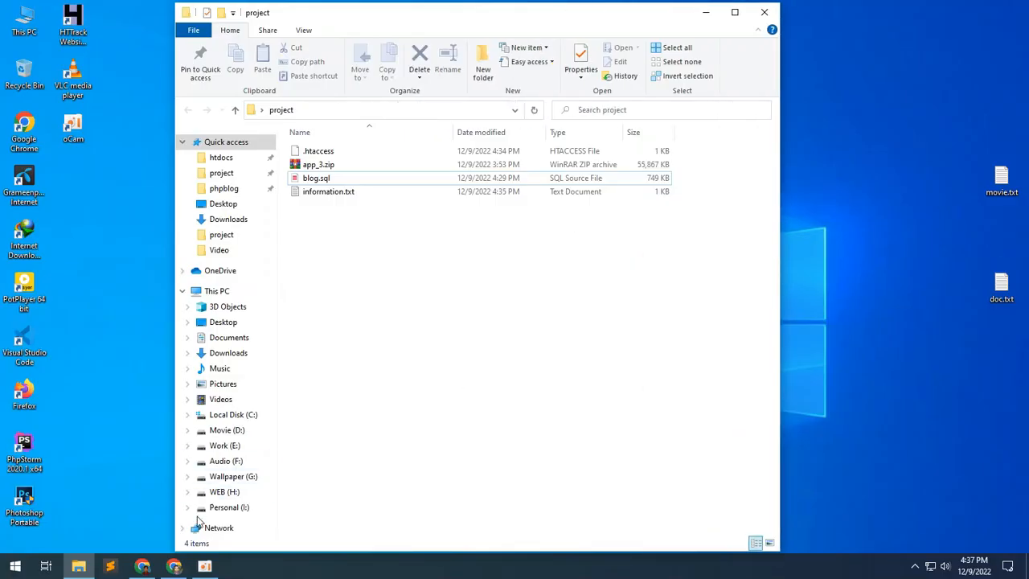
click(173, 566)
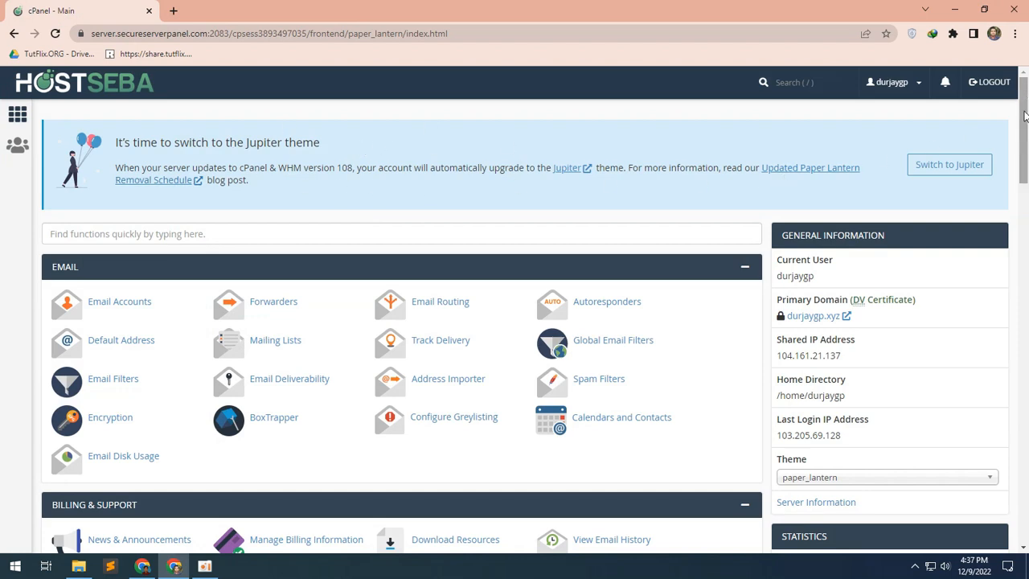
drag(1024, 115, 1014, 248)
click(140, 209)
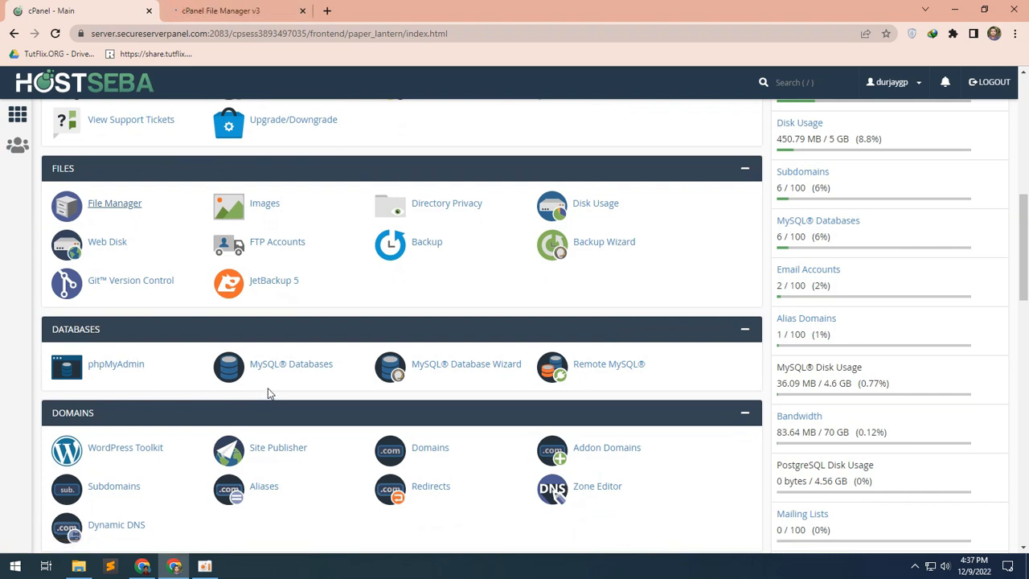
ctrl+click(251, 371)
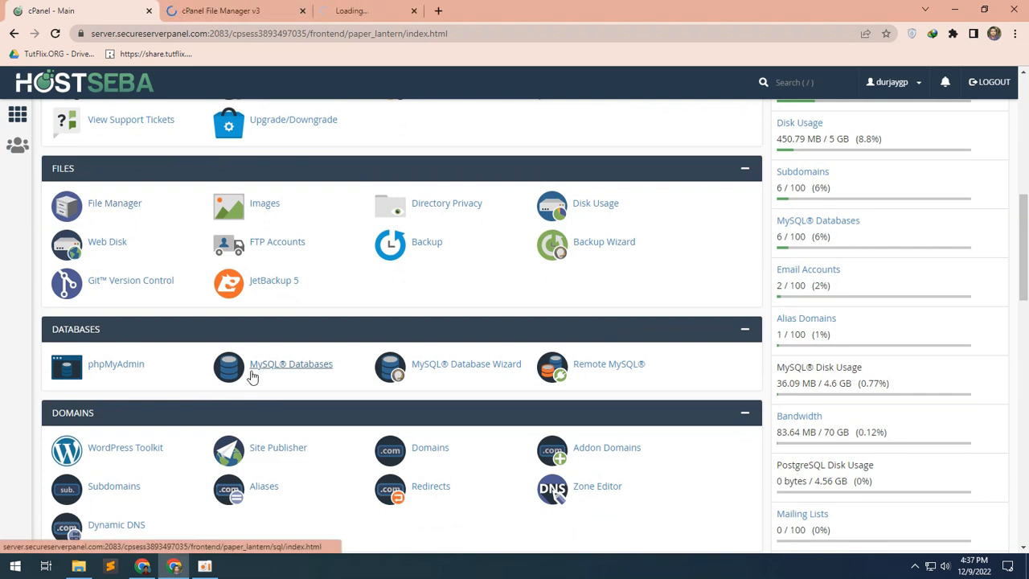
Examine the MySQL Databases page, from the Create New Database section down to the list of current users
click(356, 10)
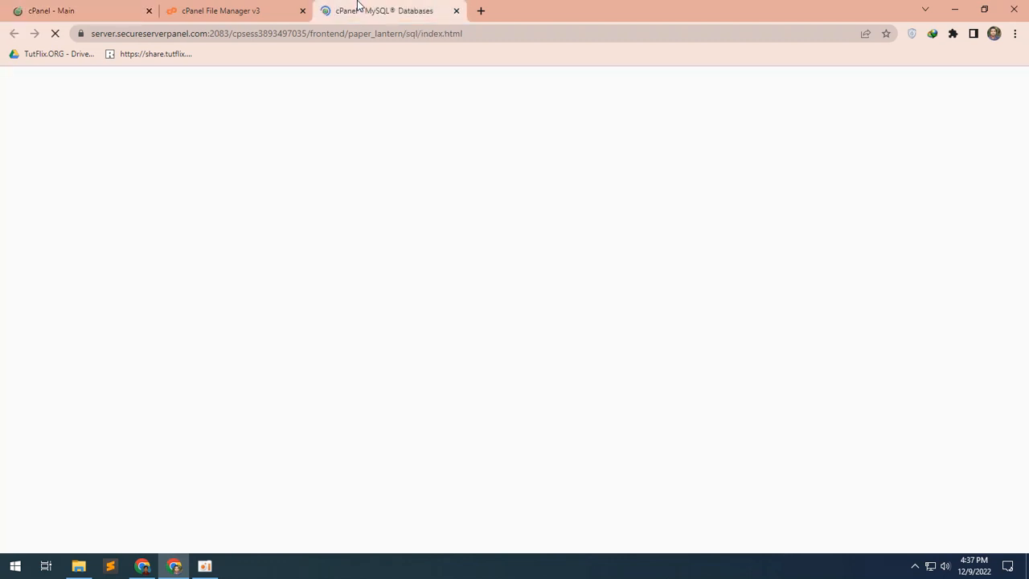
click(172, 279)
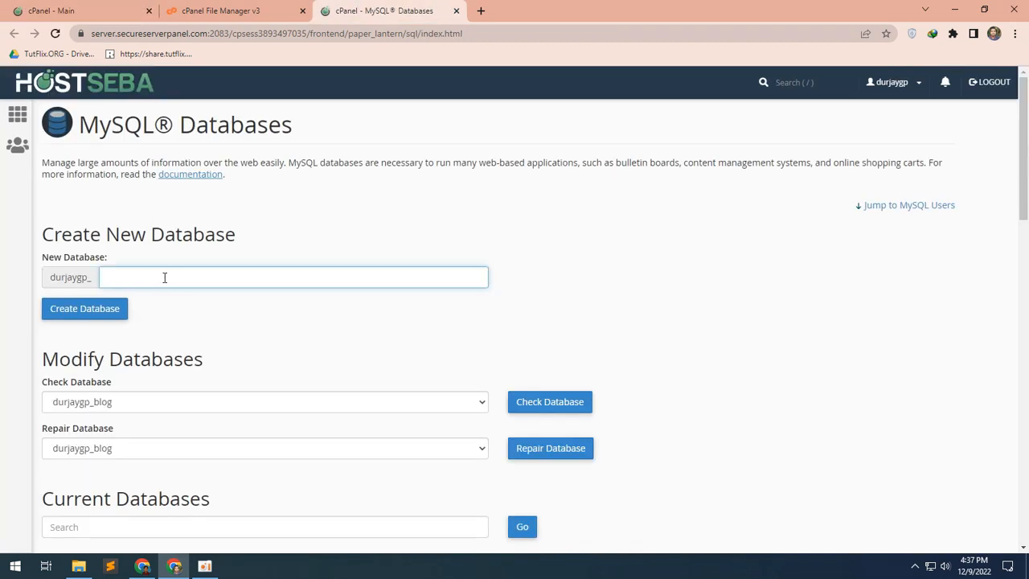
scroll(997, 171, down, 15)
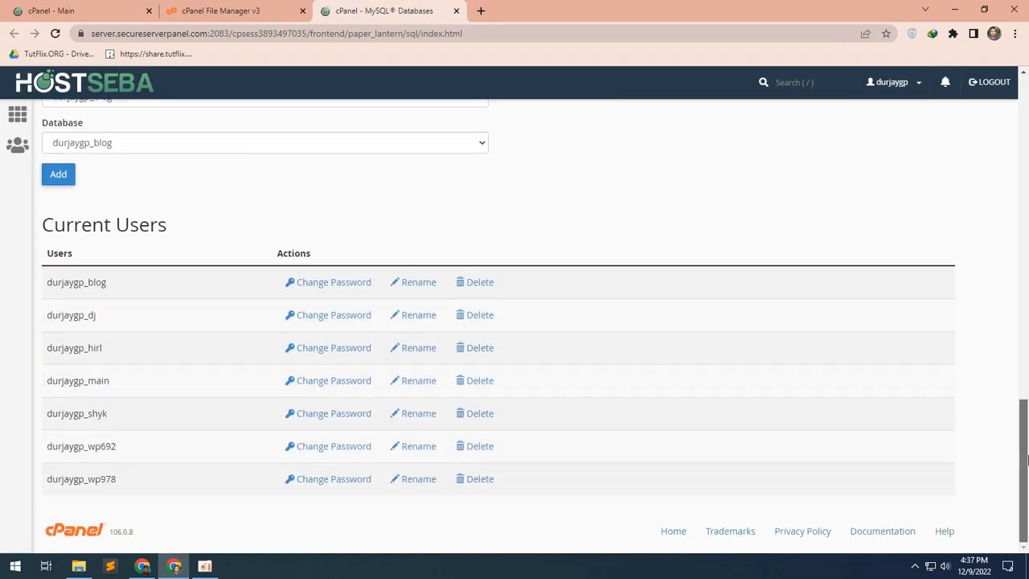
scroll(967, 169, up, 12)
scroll(967, 169, up, 4)
scroll(542, 138, down, 2)
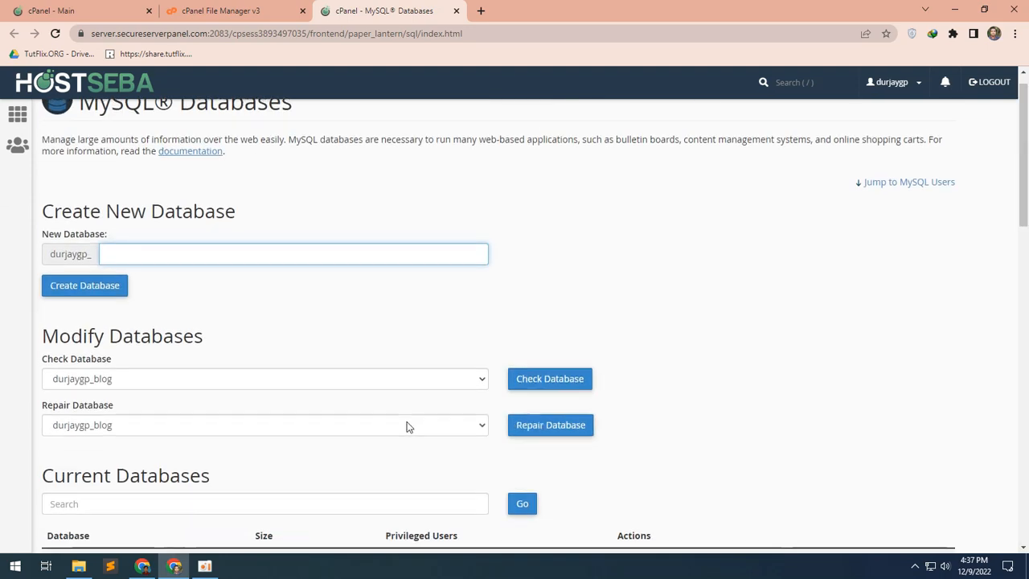
scroll(168, 283, up, 1)
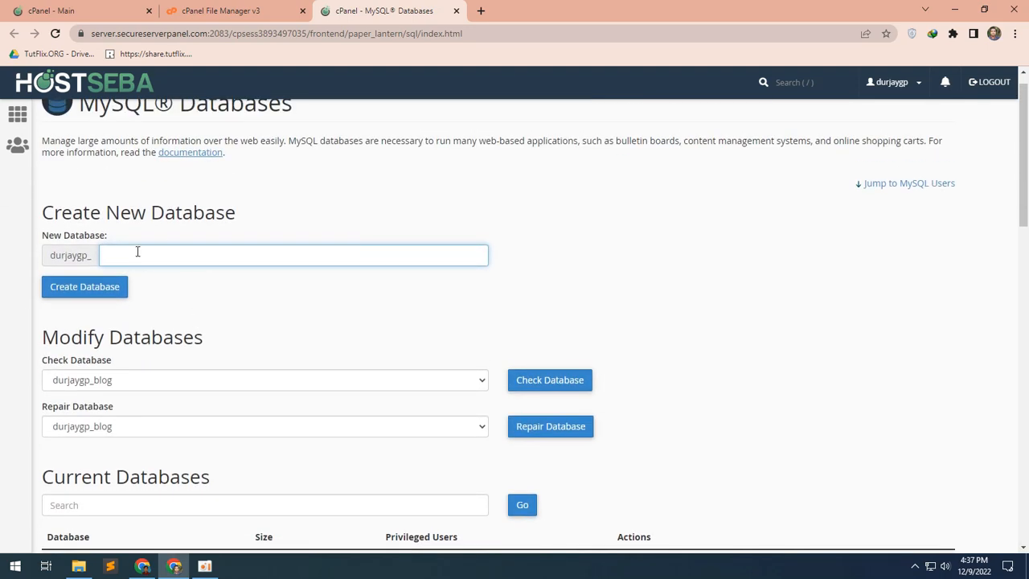
drag(44, 236, 131, 239)
click(188, 212)
drag(70, 213, 193, 213)
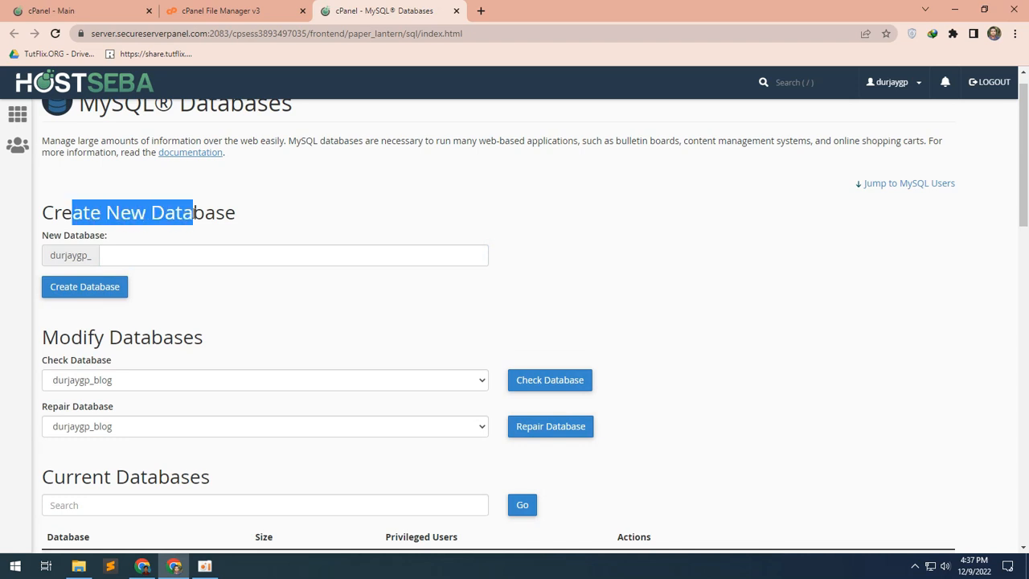
triple_click(231, 214)
Create a new MySQL database with the name app after the account prefix
click(124, 261)
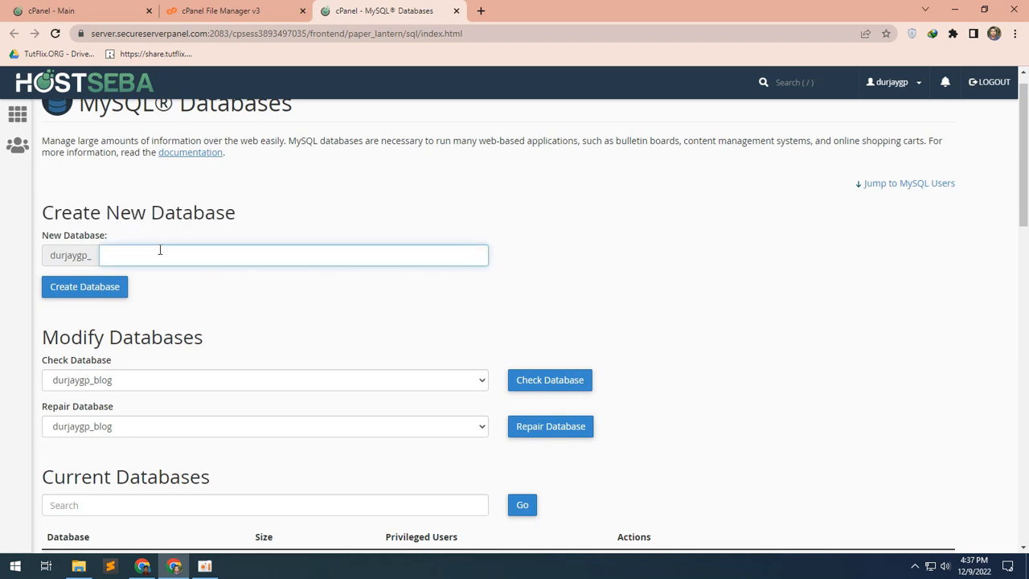
text(app)
click(96, 288)
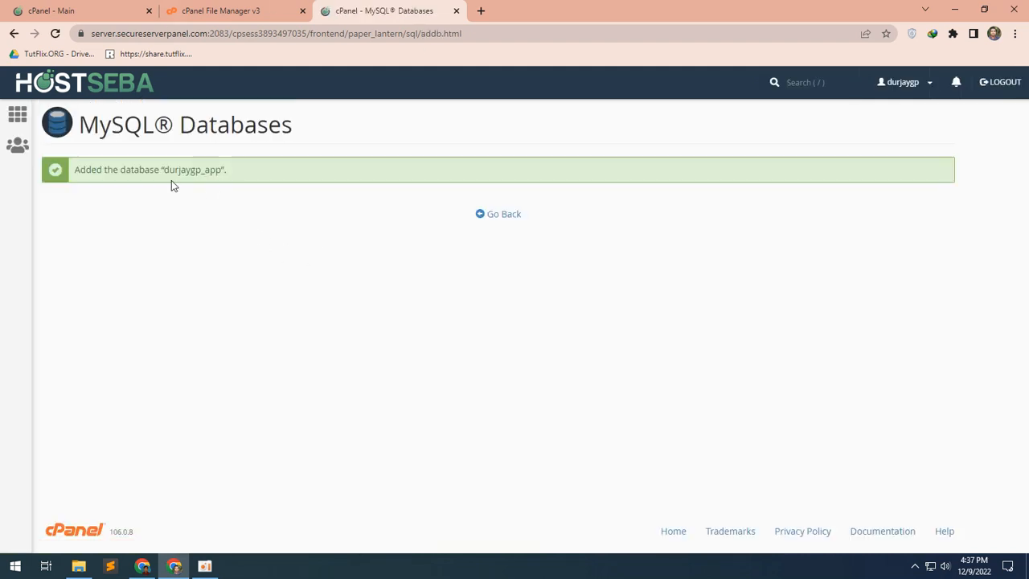
Copy the message line that contains the full name of the newly created database
double_click(181, 171)
right_click(203, 170)
triple_click(183, 171)
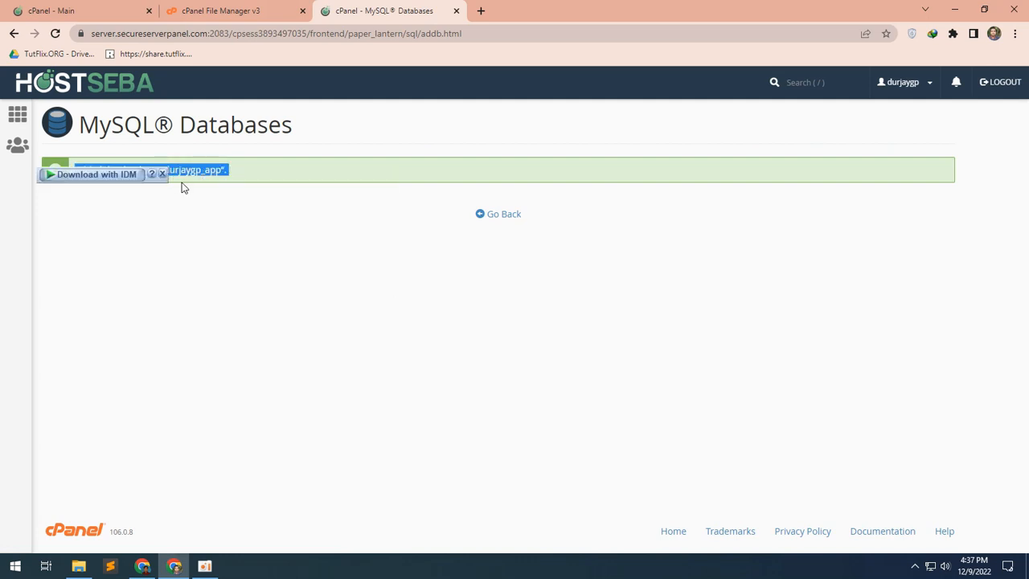
right_click(194, 174)
click(209, 183)
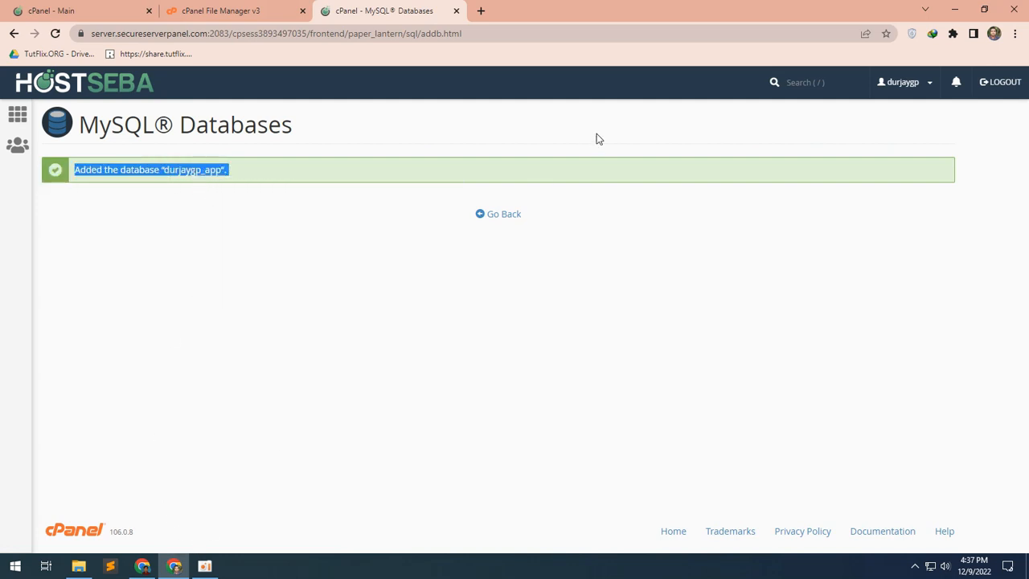
Paste the copied database line below the artisan commands in information.txt, and return to the main MySQL Databases page in Chrome
double_click(672, 4)
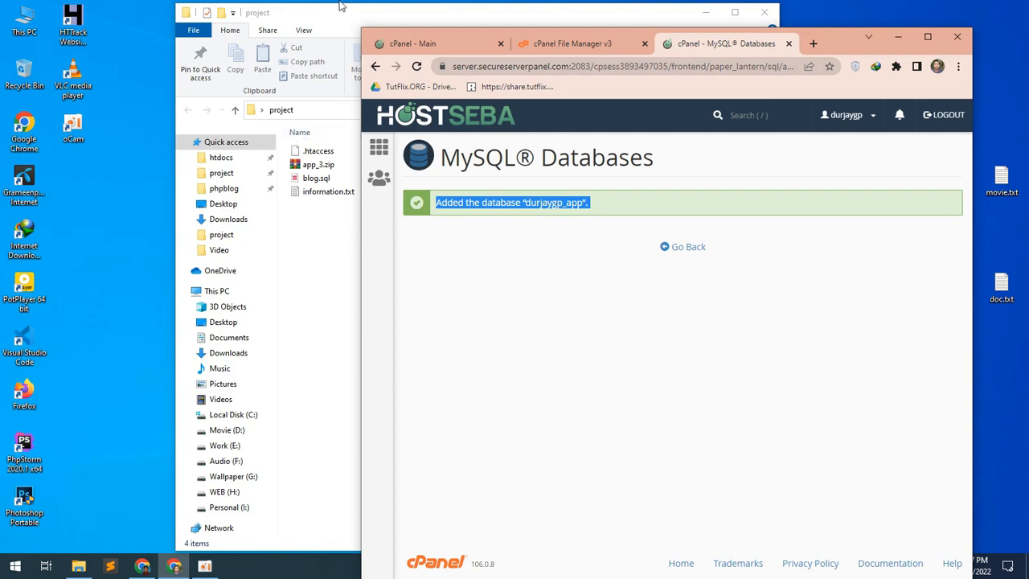
double_click(327, 191)
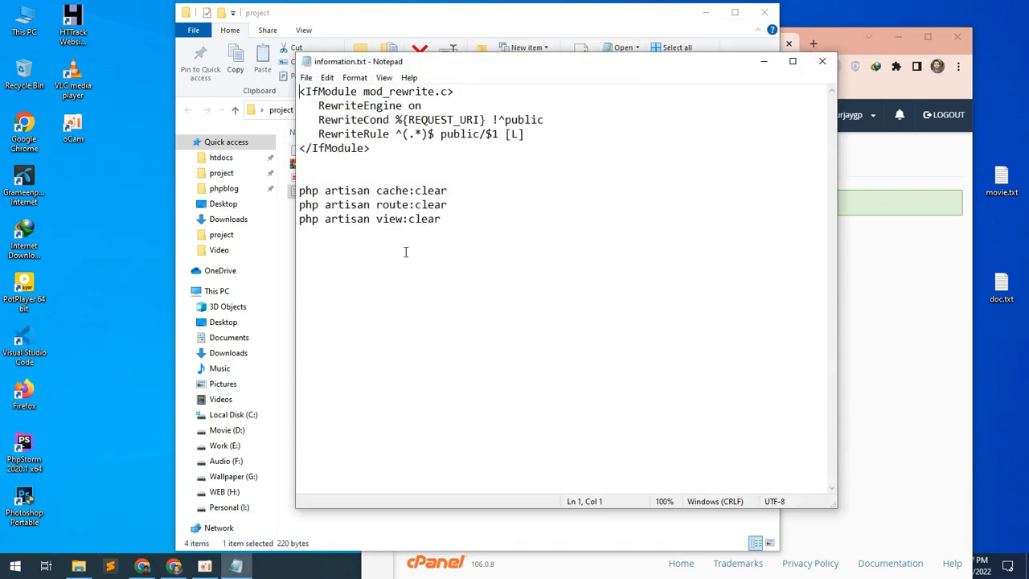
drag(455, 237, 220, 254)
key(Return)
key(ctrl+v)
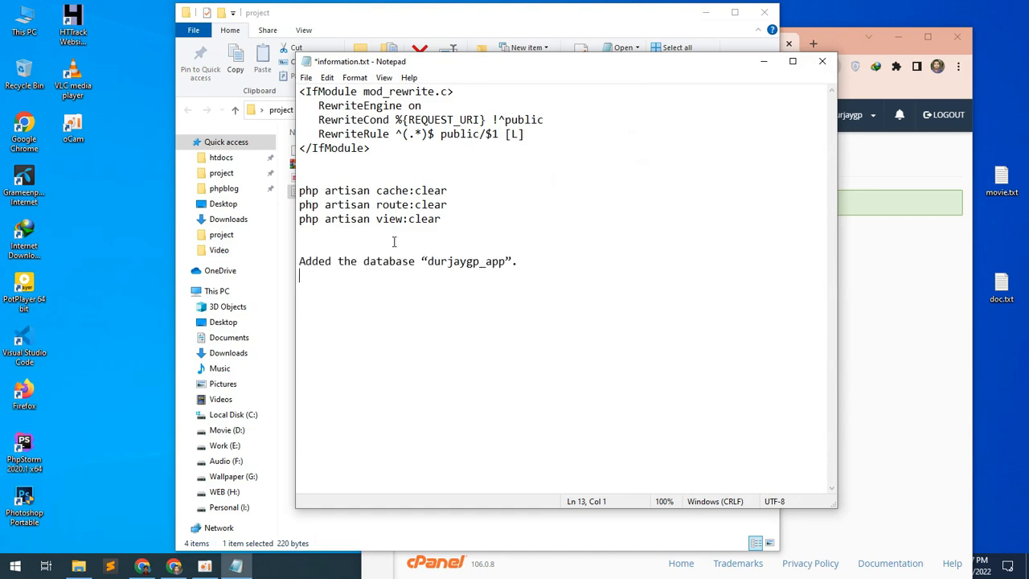
drag(735, 60, 585, 99)
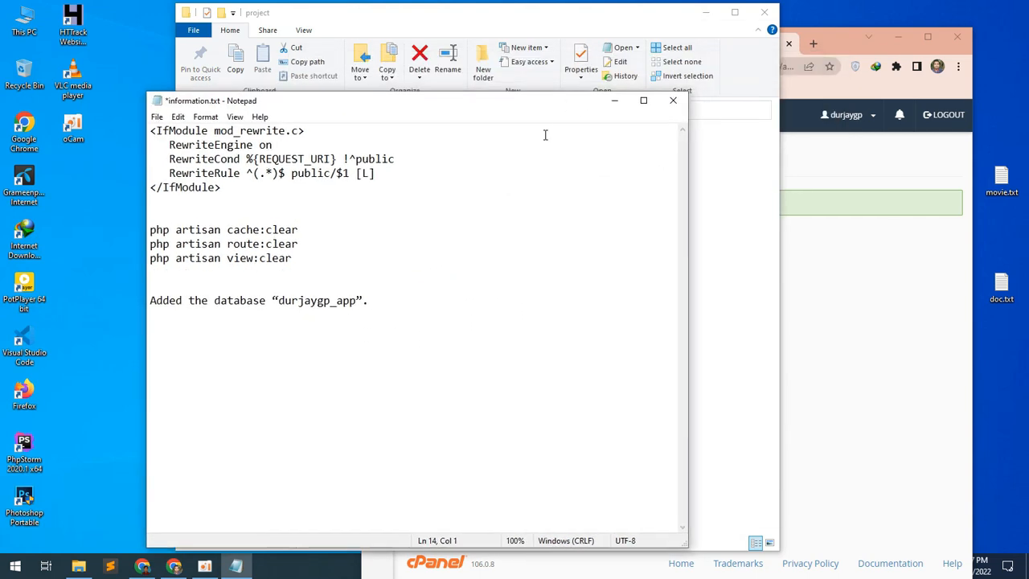
click(848, 282)
click(685, 248)
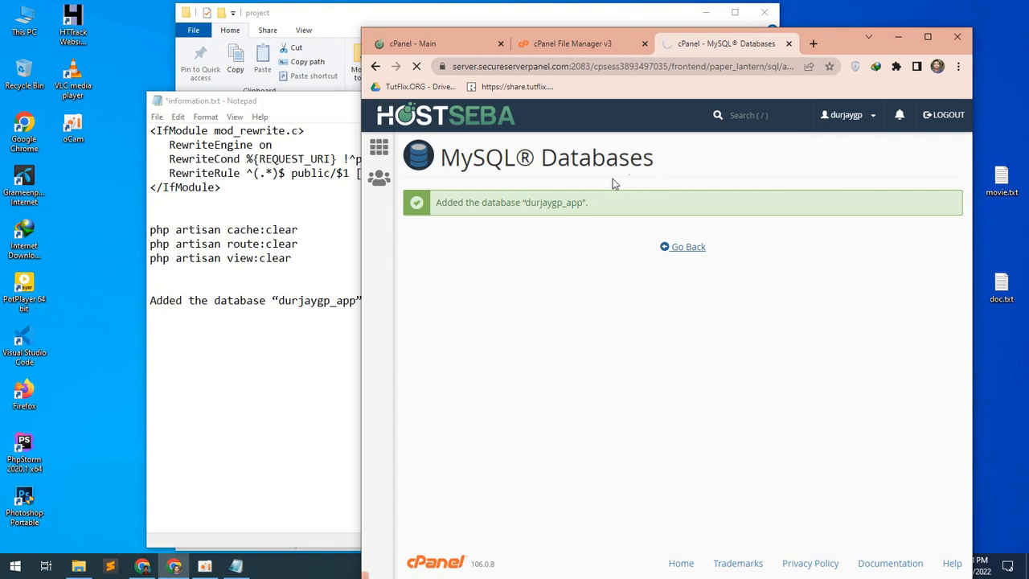
Switch to File Manager in the maximized browser and open the public_html/site folder from the home directory
click(572, 43)
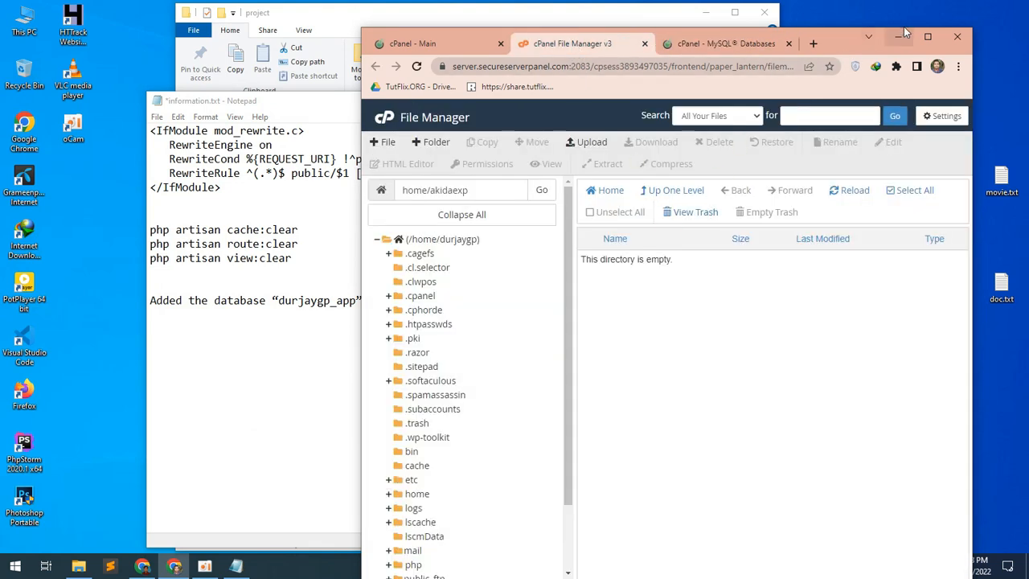
click(927, 36)
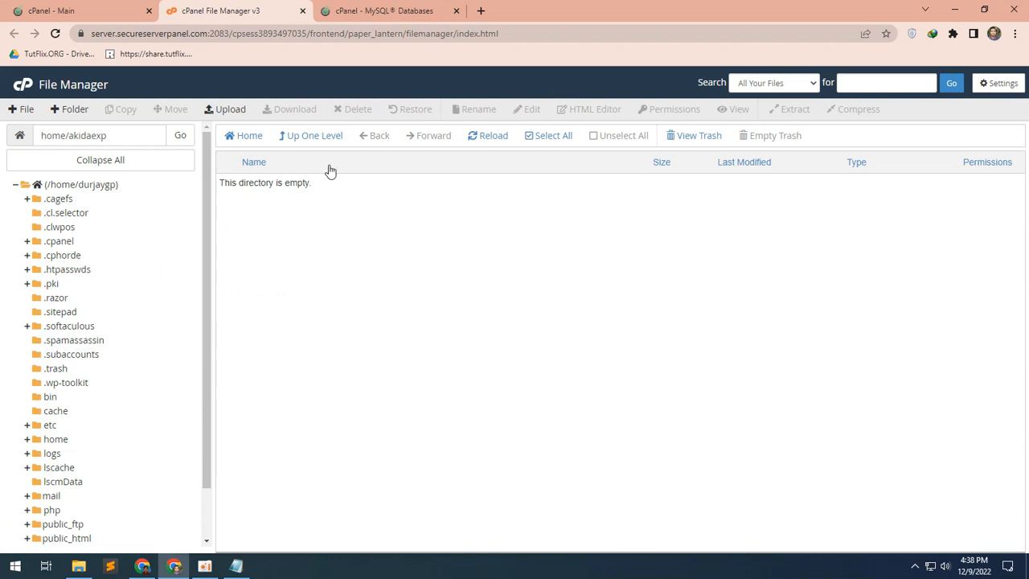
click(245, 137)
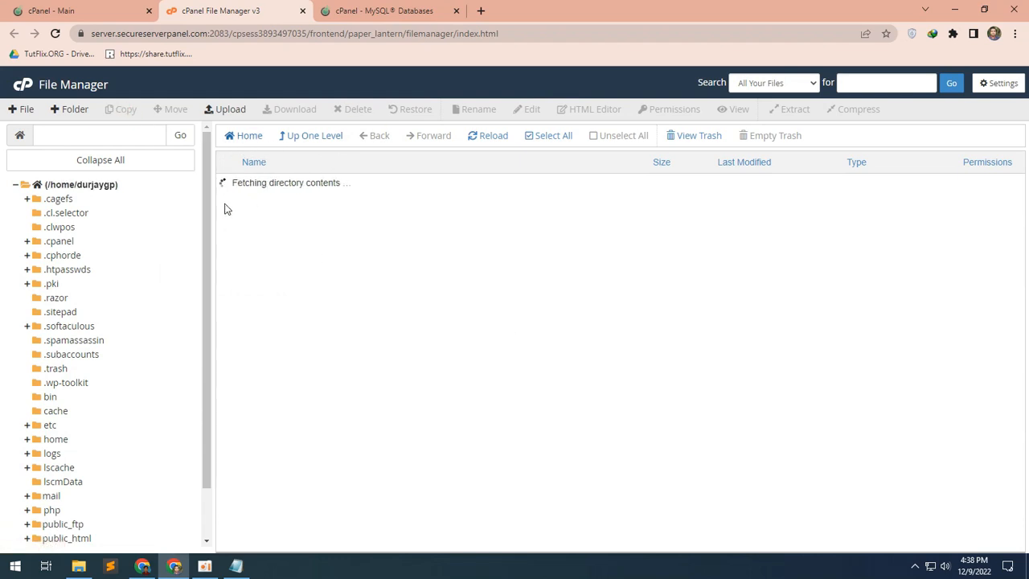
scroll(507, 338, down, 5)
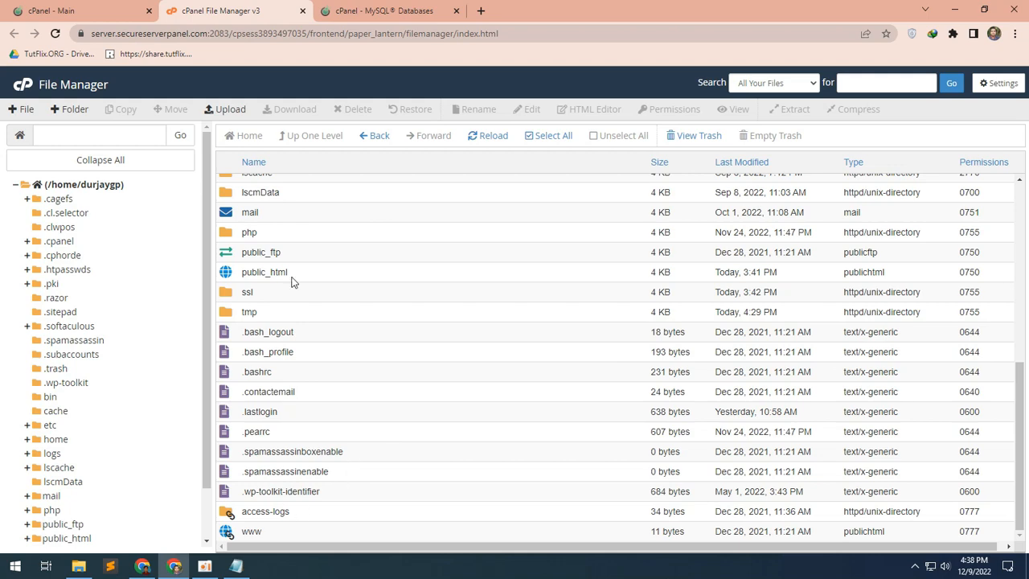
double_click(291, 278)
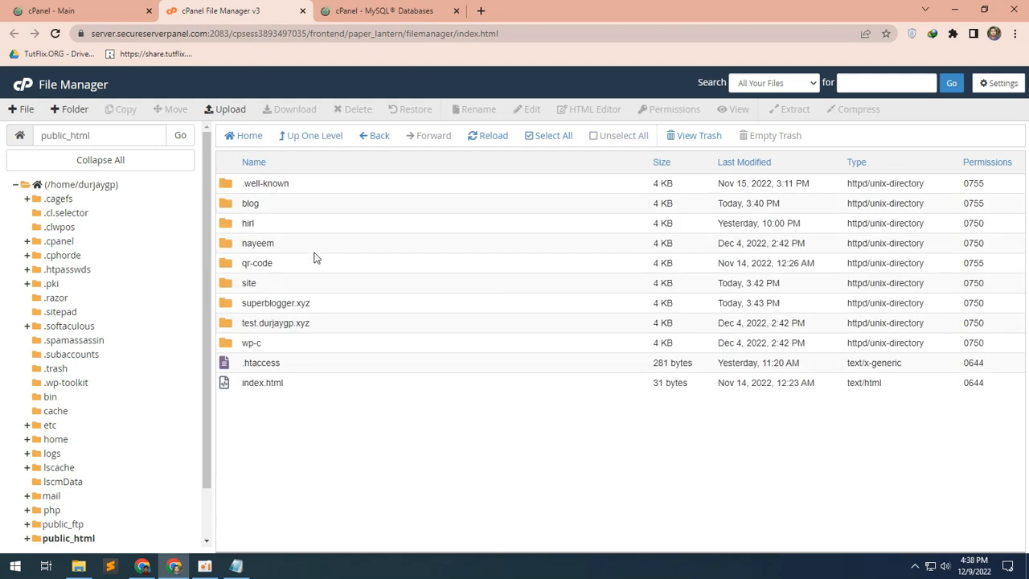
click(265, 206)
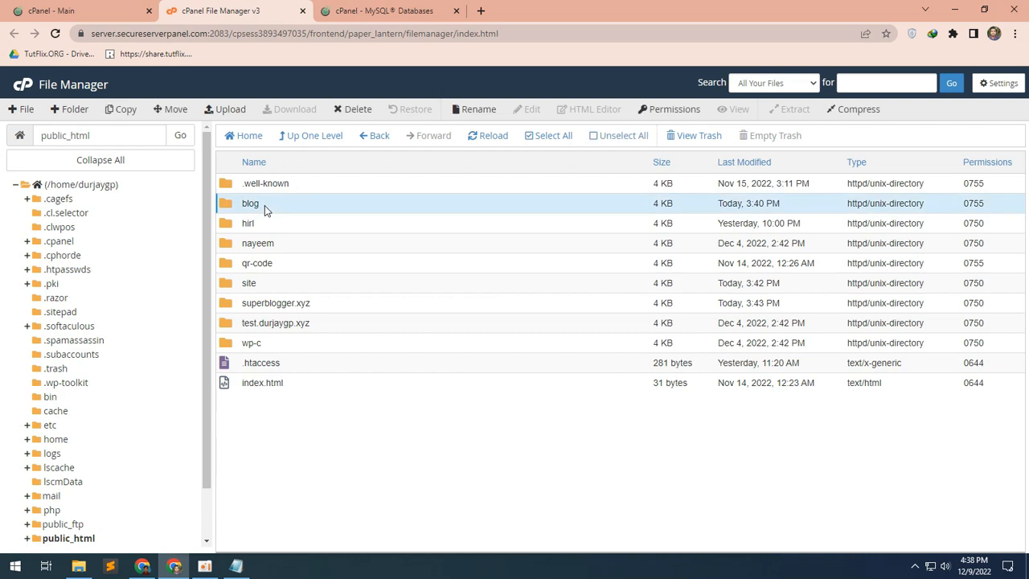
double_click(260, 285)
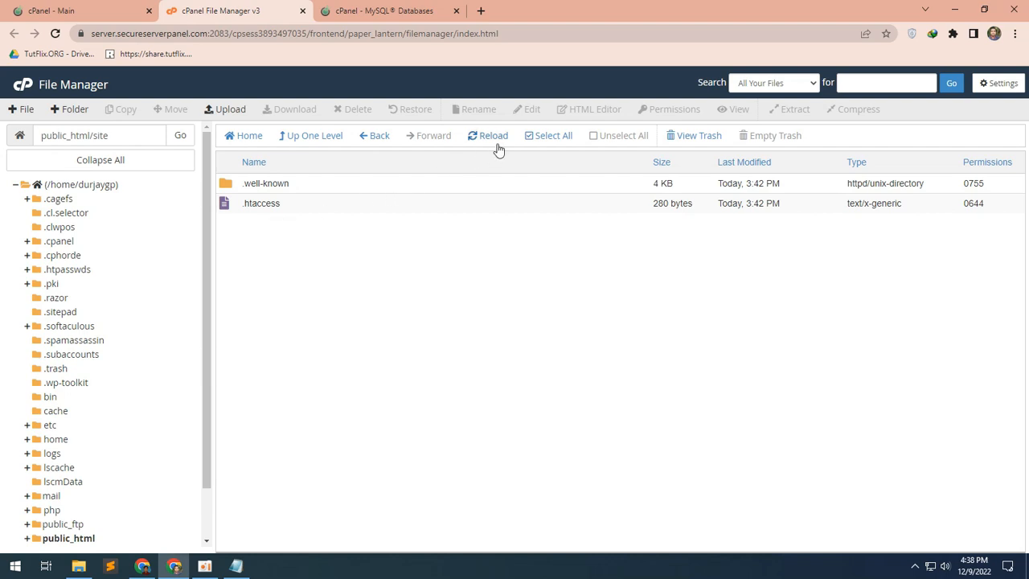
Delete all contents of public_html/site, including the .well-known folder and the .htaccess file
click(547, 137)
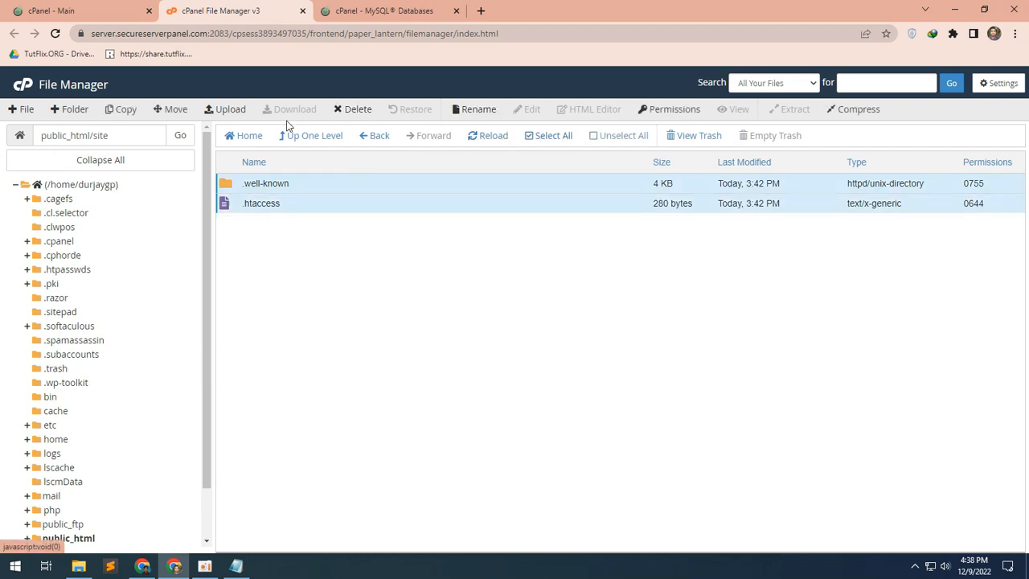
click(357, 111)
click(499, 321)
click(621, 354)
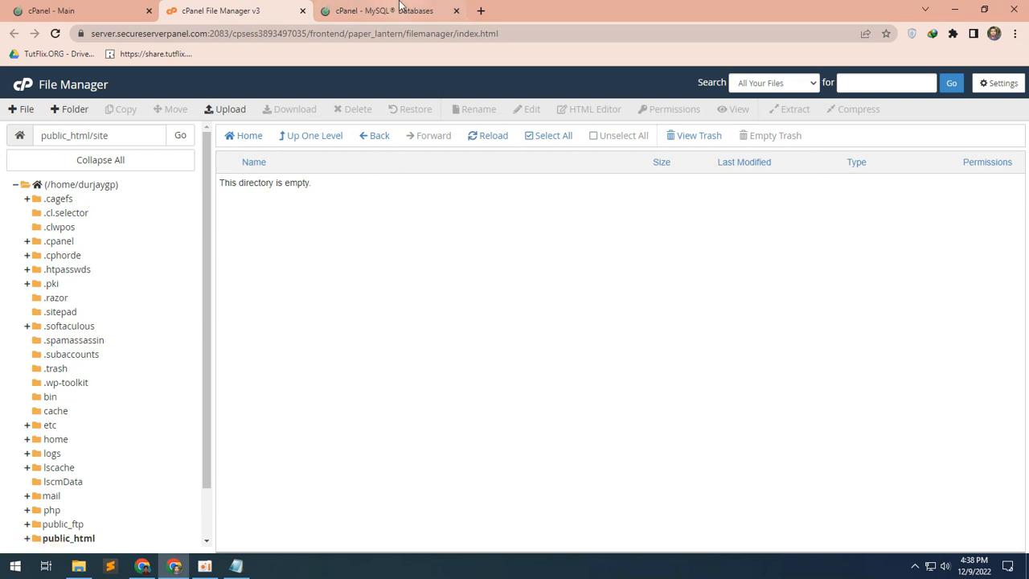
Upload app_3.zip from the project folder on the Desktop to public_html/site
click(225, 108)
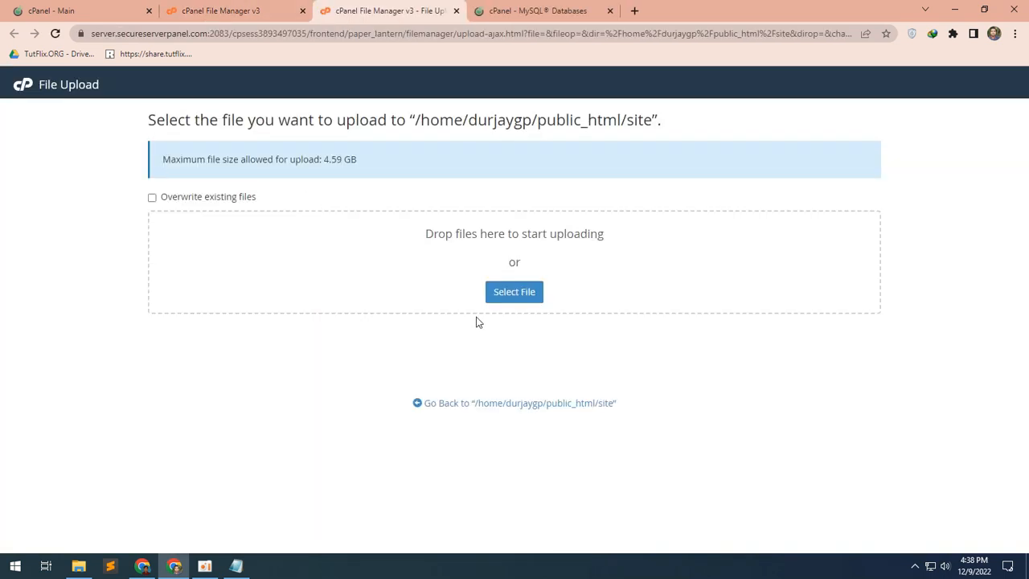
click(502, 300)
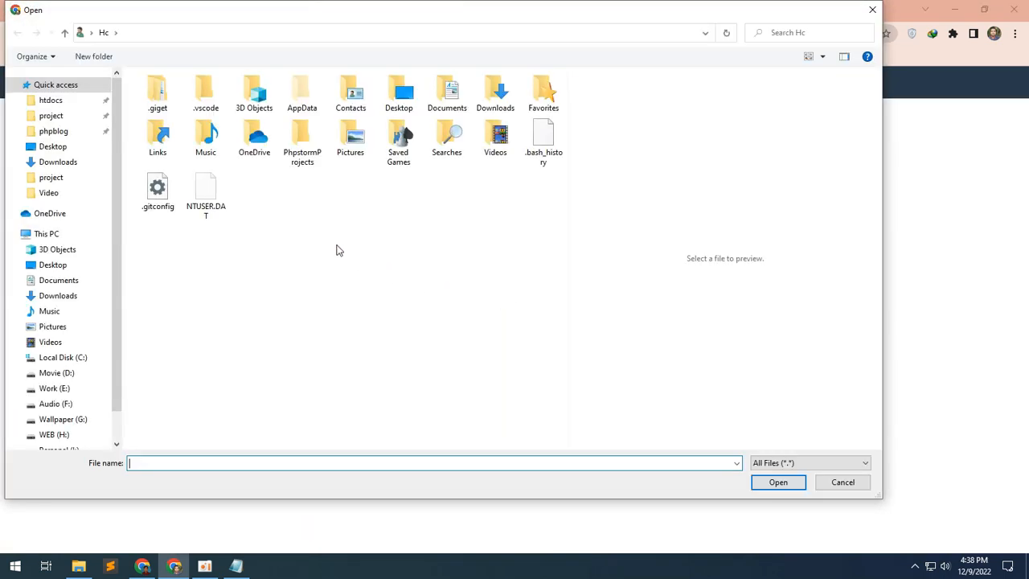
click(72, 264)
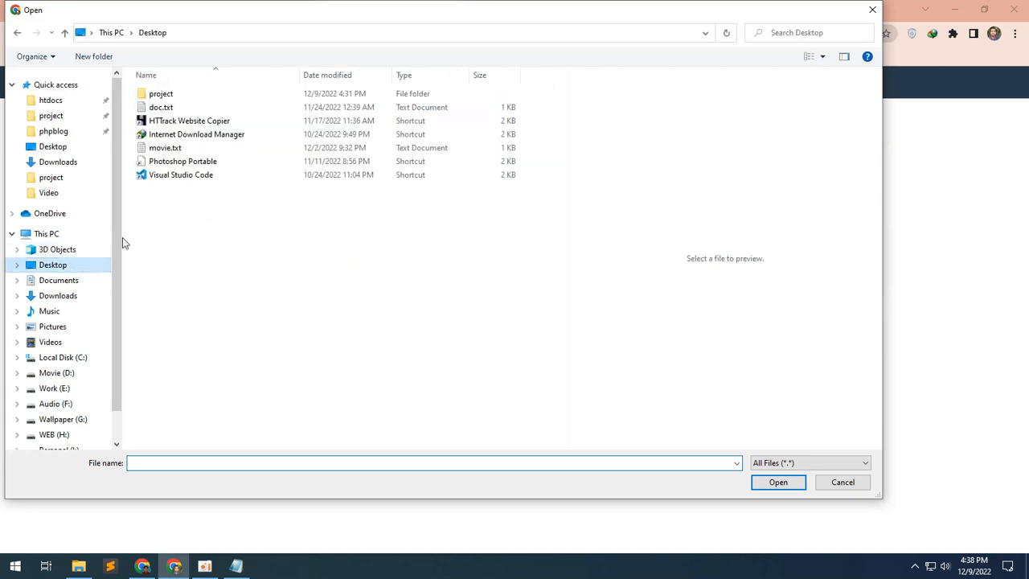
double_click(188, 96)
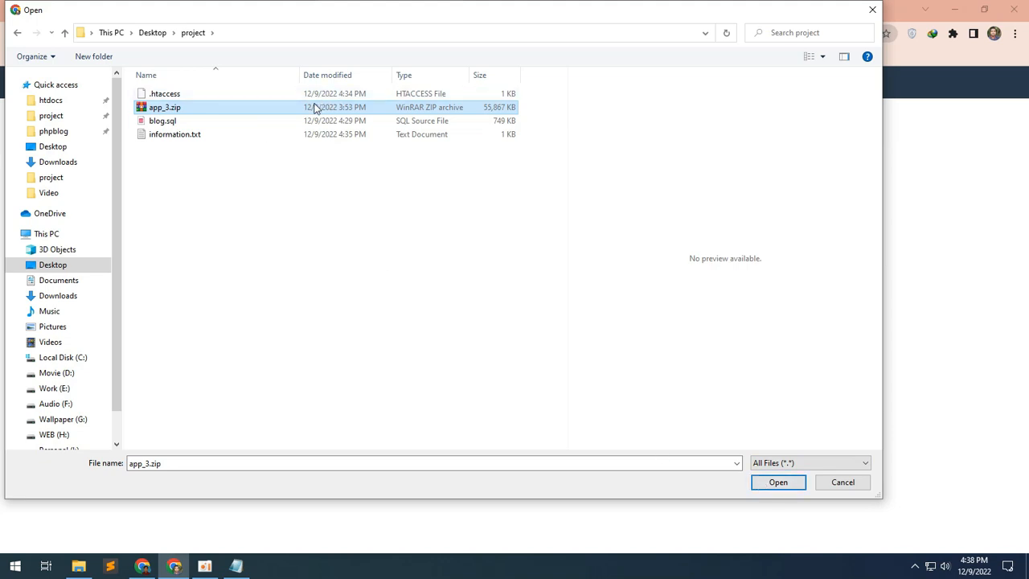
click(776, 483)
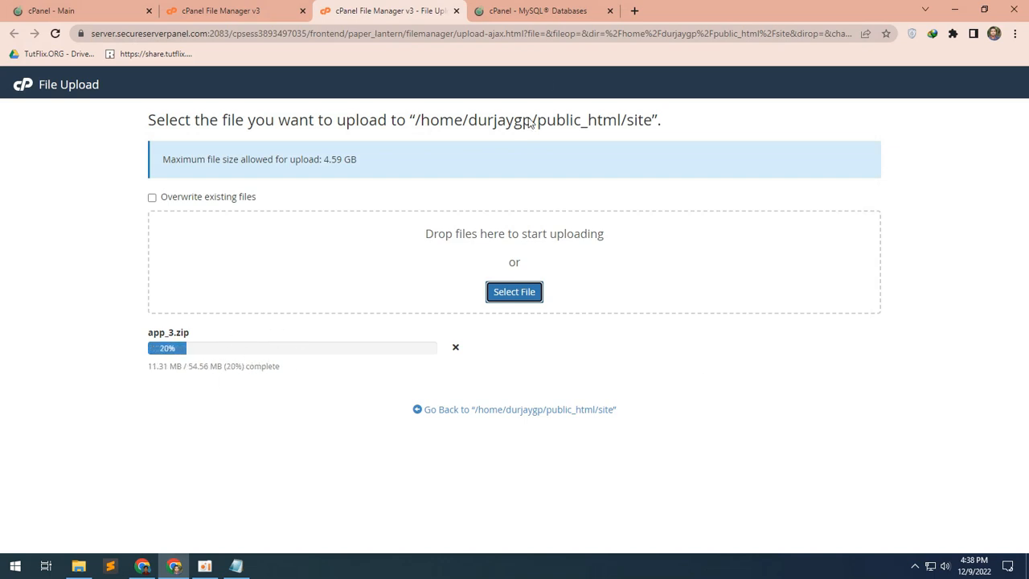
Fill in the new MySQL user form with the username app and the browser's suggested strong password in both password fields
click(545, 10)
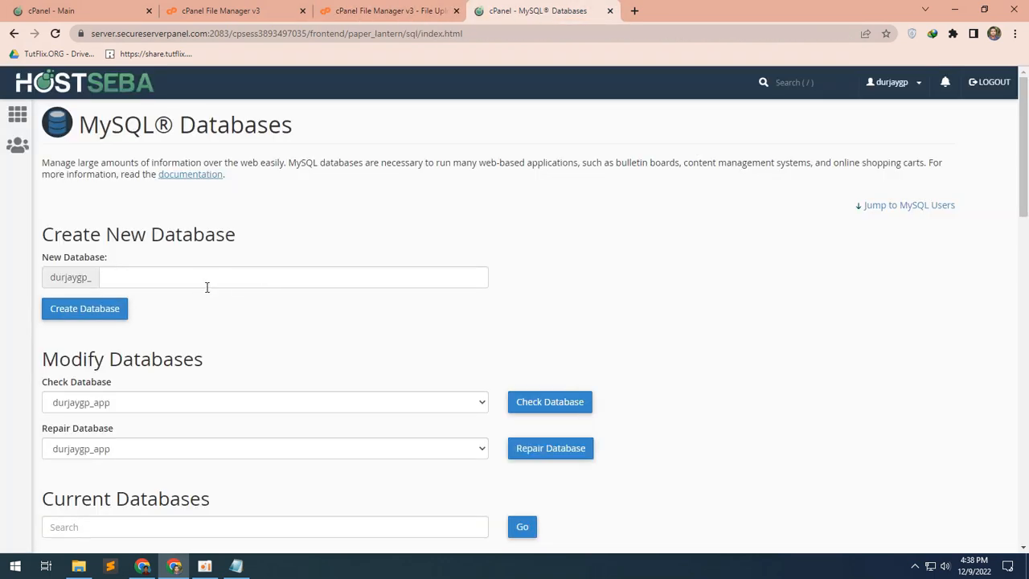
scroll(994, 217, down, 4)
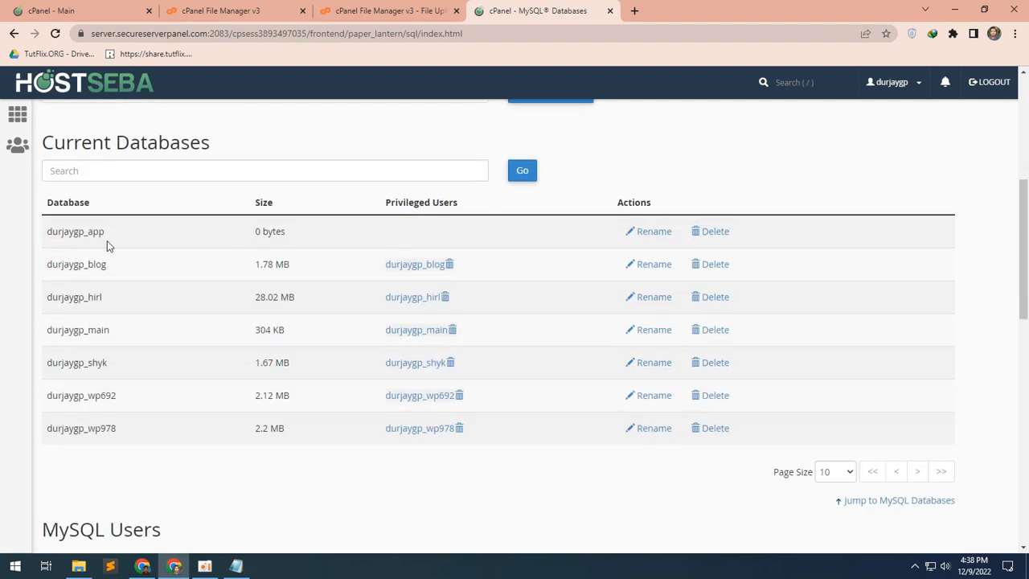
drag(37, 242, 163, 244)
click(269, 234)
drag(1027, 246, 1027, 352)
click(172, 257)
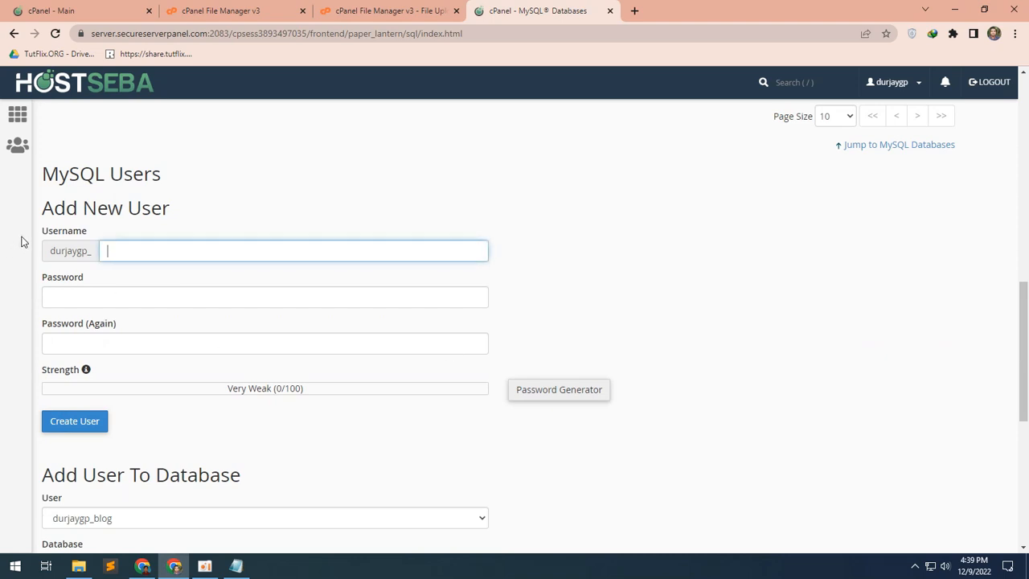
click(84, 274)
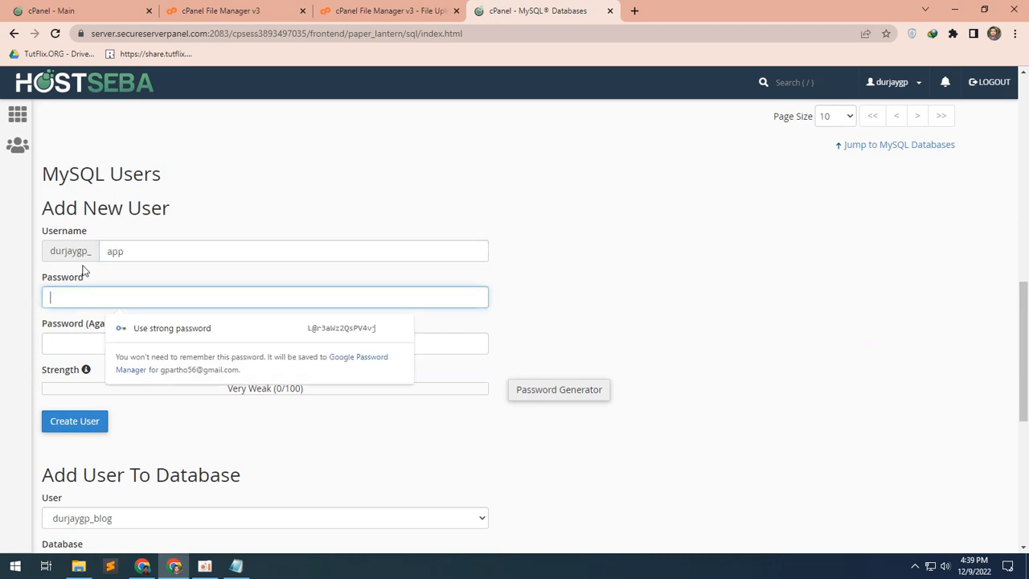
click(293, 358)
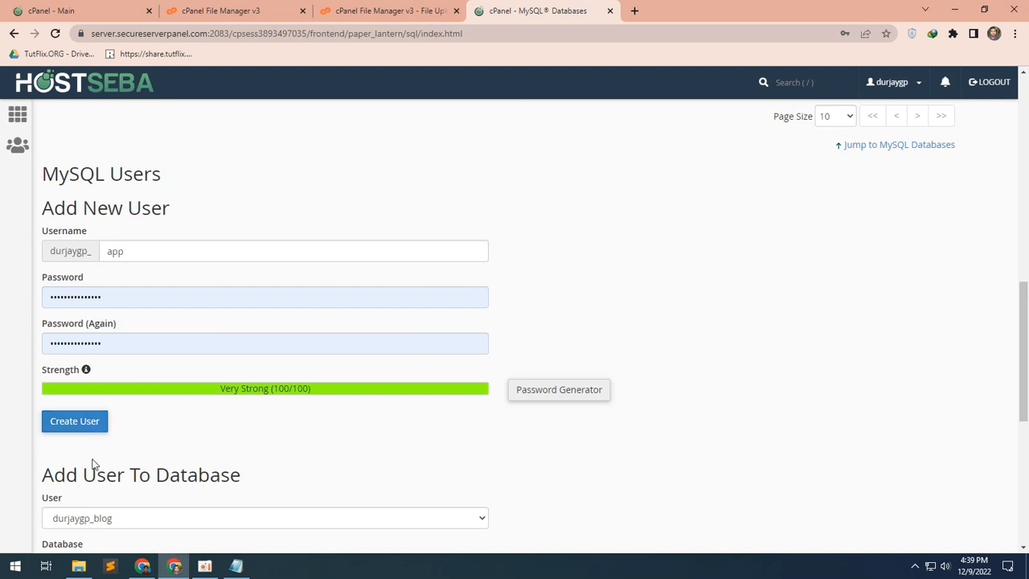
Copy the new MySQL user's password into information.txt in Notepad below the database line and save the file
click(123, 297)
double_click(124, 299)
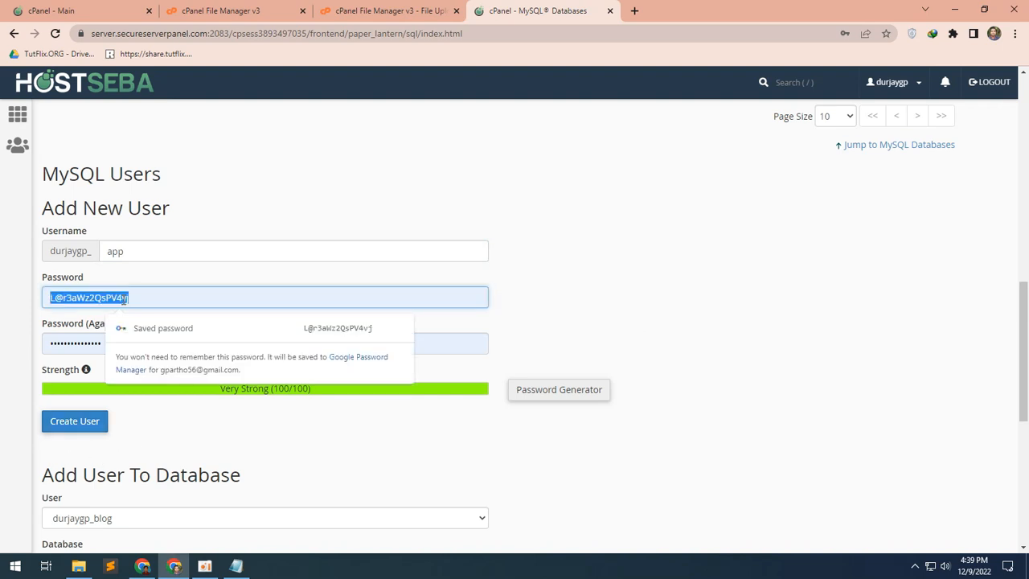
right_click(122, 300)
click(154, 129)
click(235, 566)
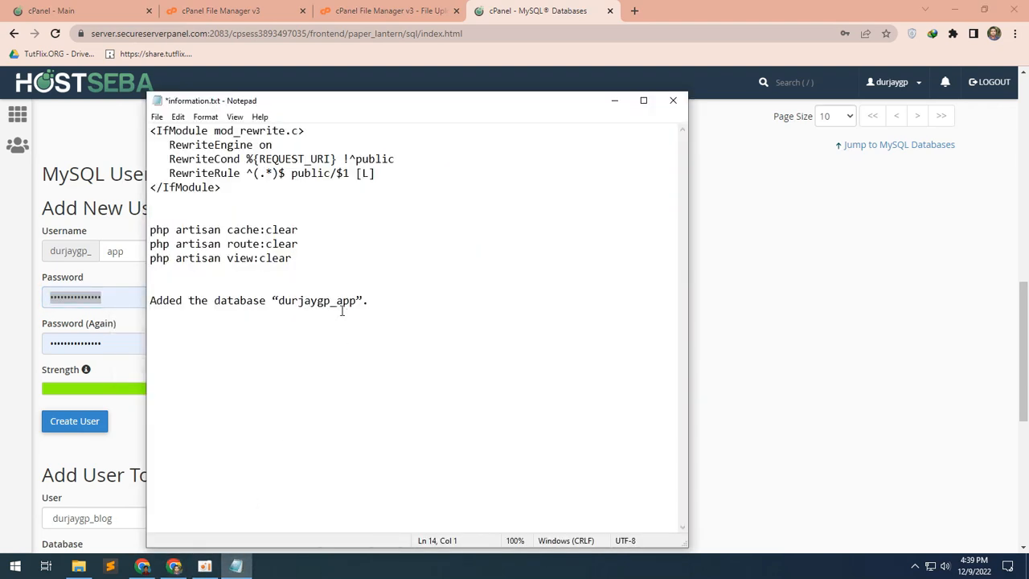
key(ctrl+v)
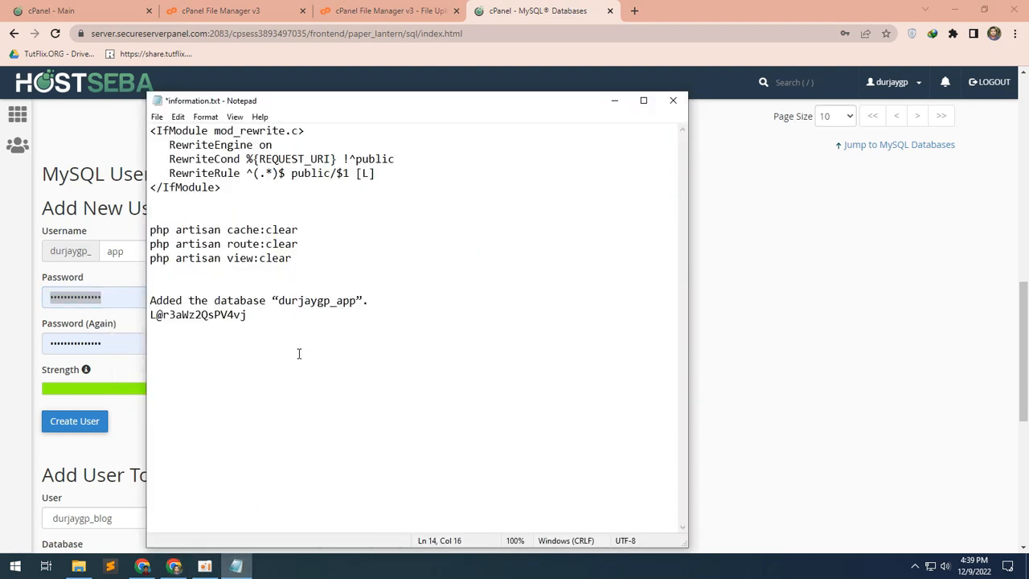
key(ctrl+s)
click(9, 375)
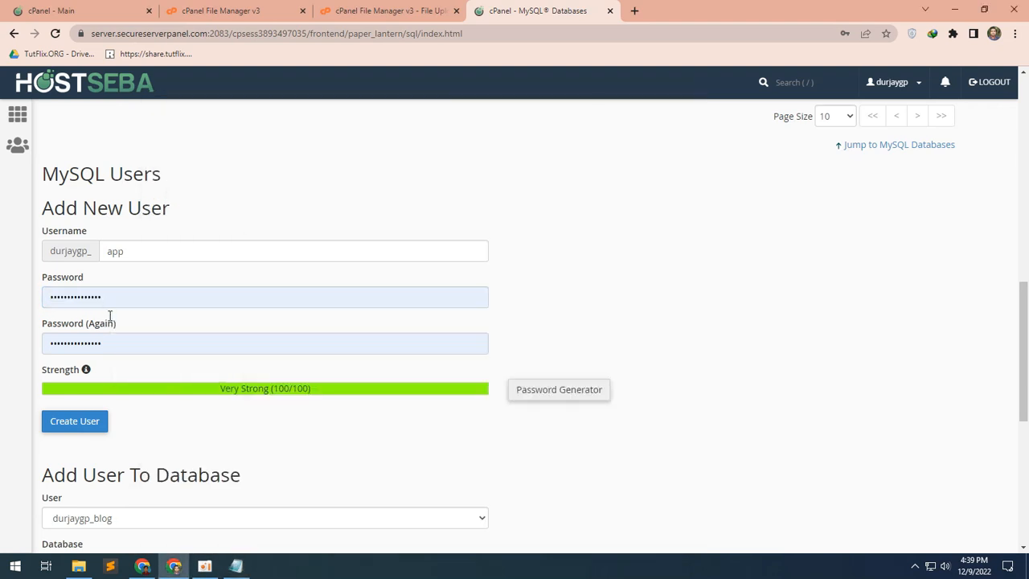
Create the MySQL user and save its creation confirmation text on a new line in information.txt
click(85, 424)
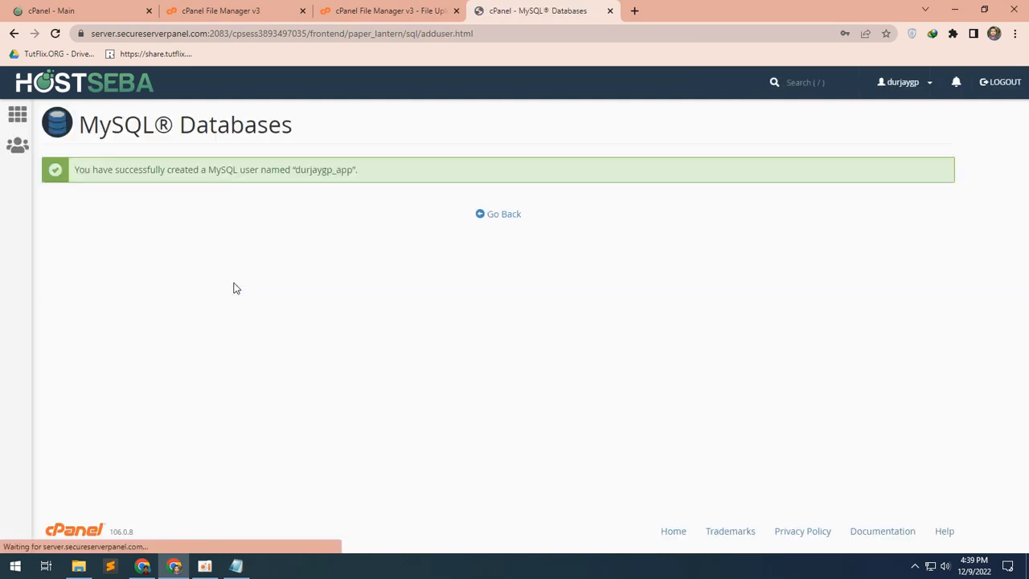
triple_click(320, 173)
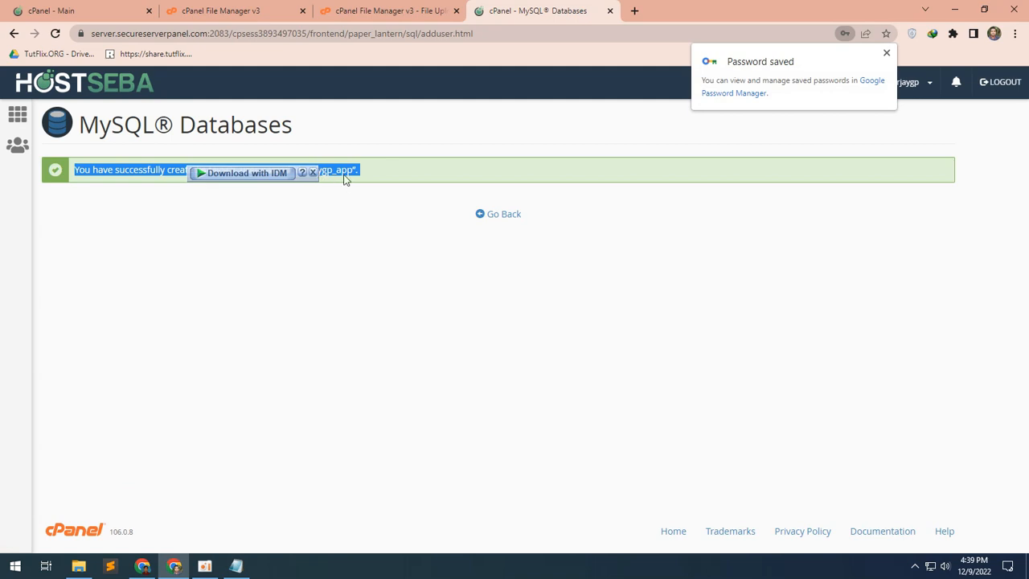
right_click(344, 179)
click(362, 180)
click(236, 566)
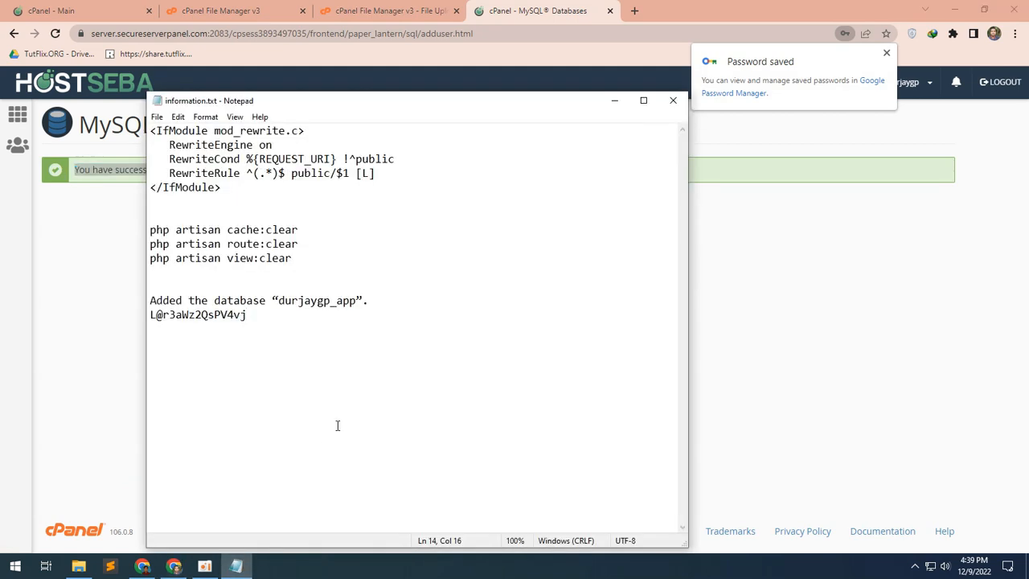
key(Return)
key(ctrl+v)
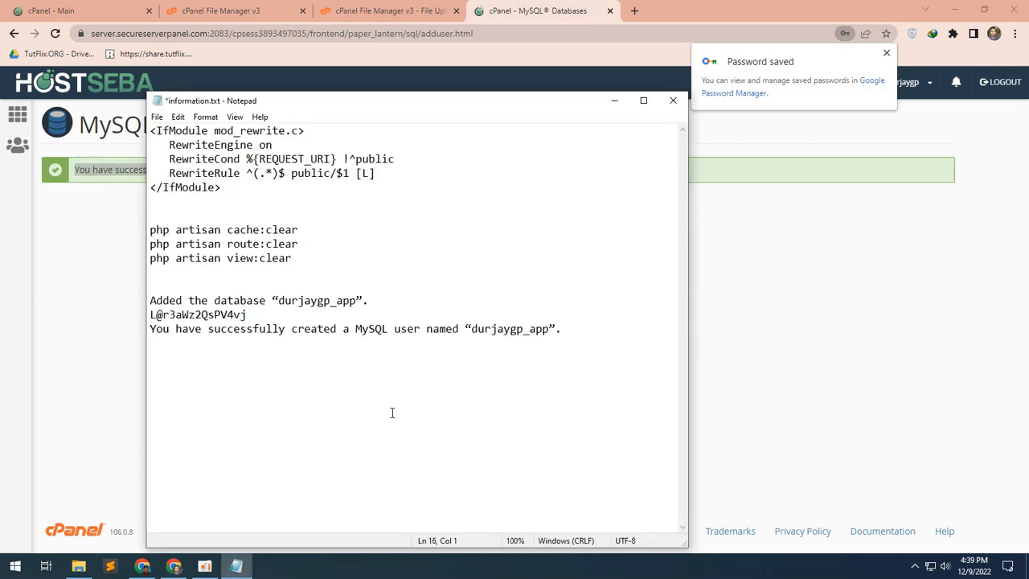
key(ctrl+s)
drag(370, 328, 528, 345)
click(436, 380)
click(45, 381)
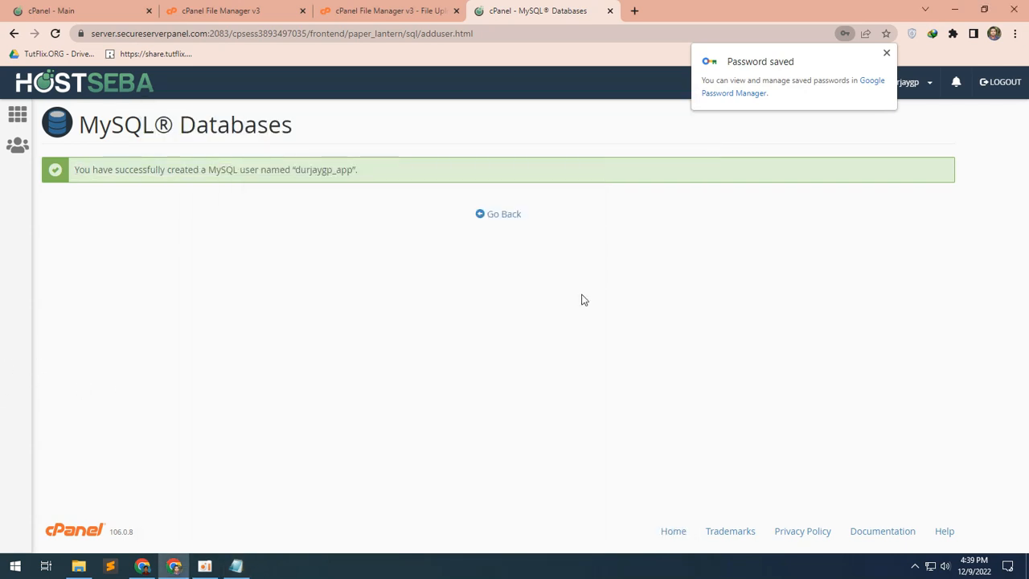
Return to the MySQL Databases page and add the durjaygp_app user to the durjaygp_app database
click(493, 222)
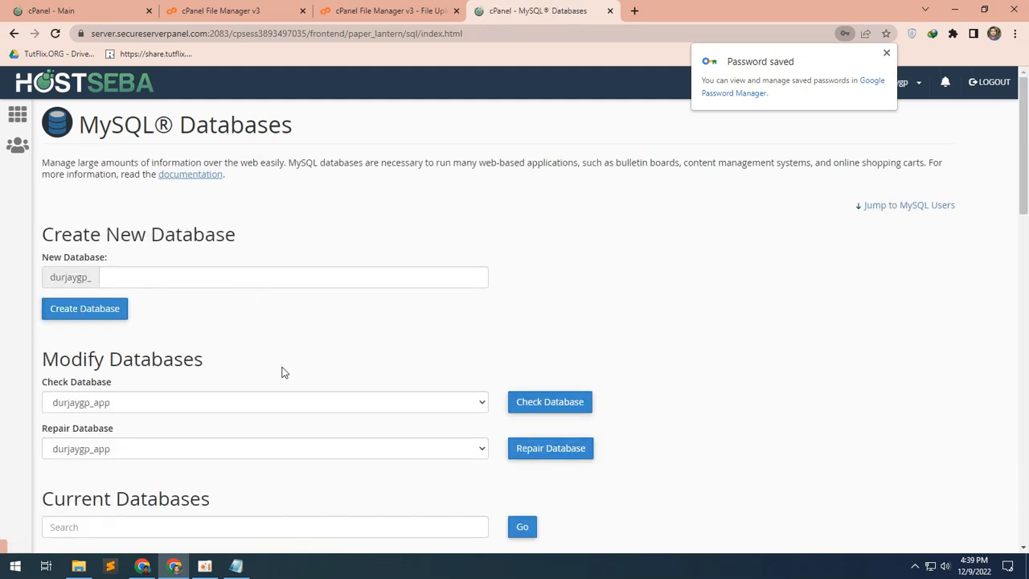
drag(1024, 157, 1026, 198)
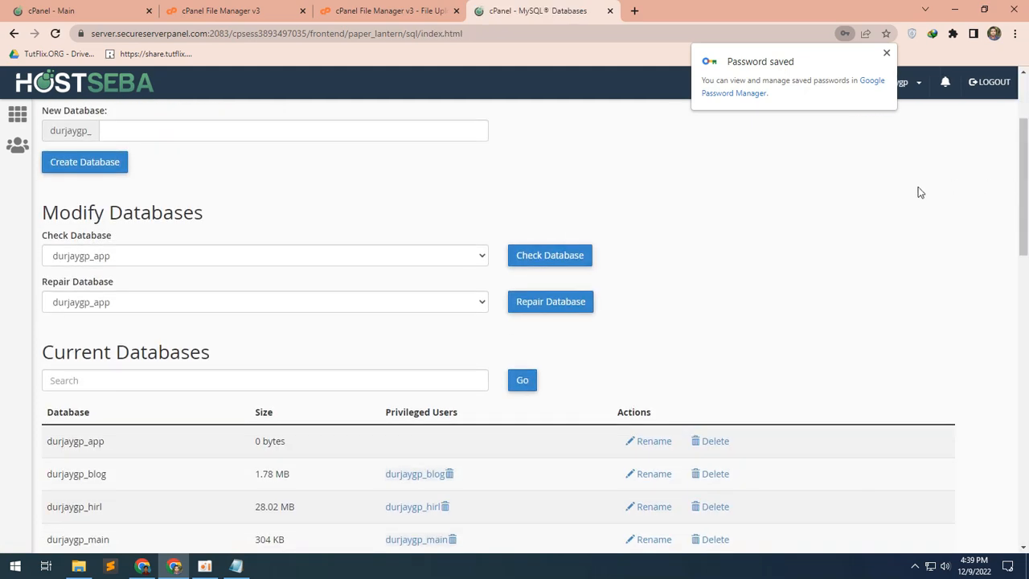
click(887, 53)
drag(1027, 138, 962, 143)
scroll(155, 414, down, 1)
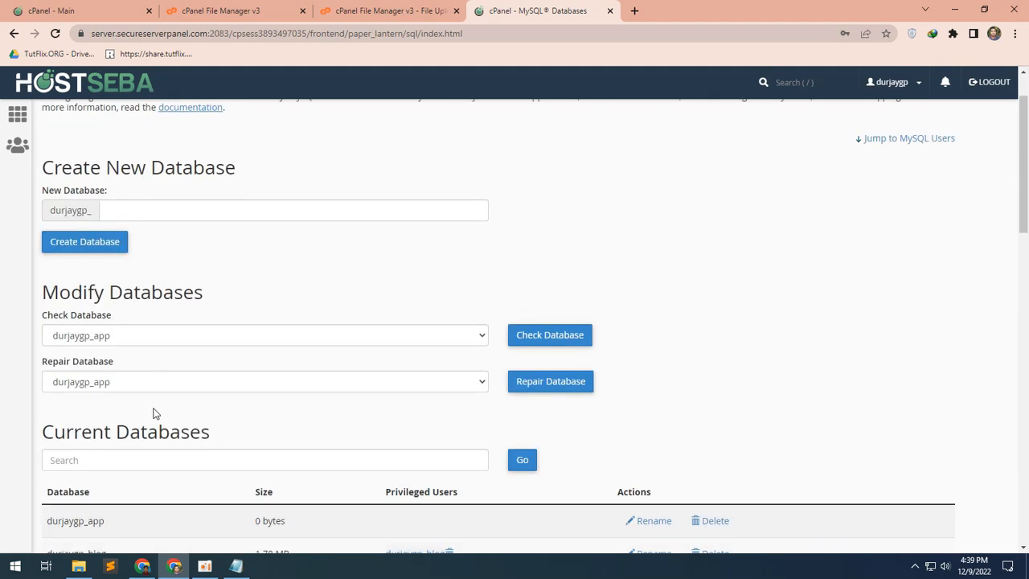
drag(1023, 149, 1027, 412)
click(114, 232)
click(111, 242)
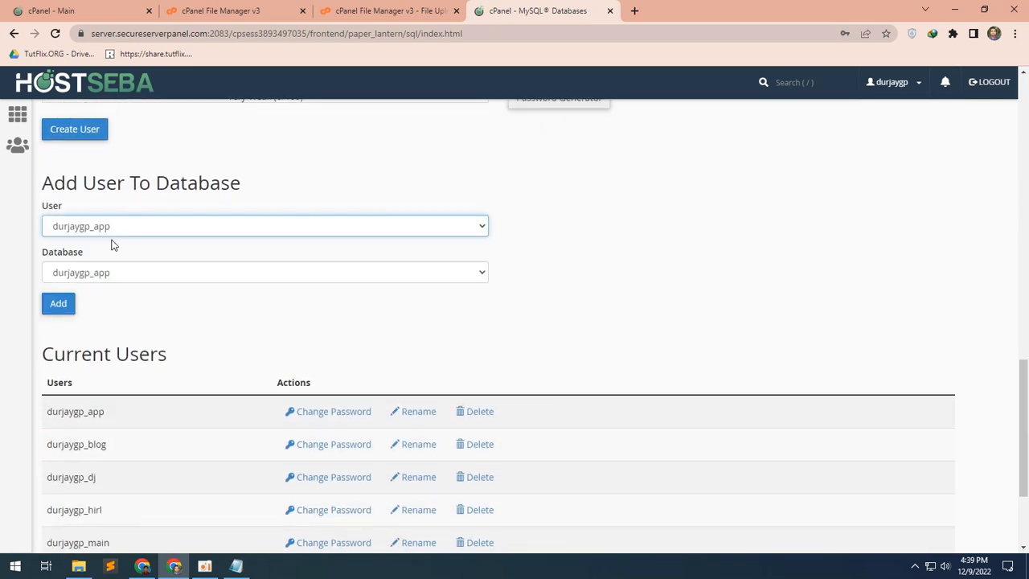
click(104, 273)
click(98, 292)
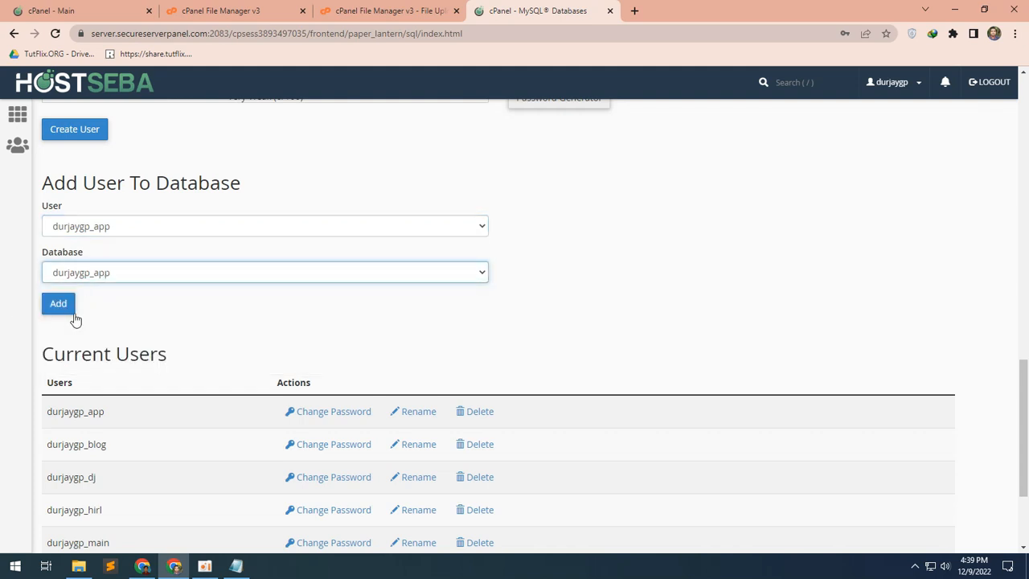
click(61, 308)
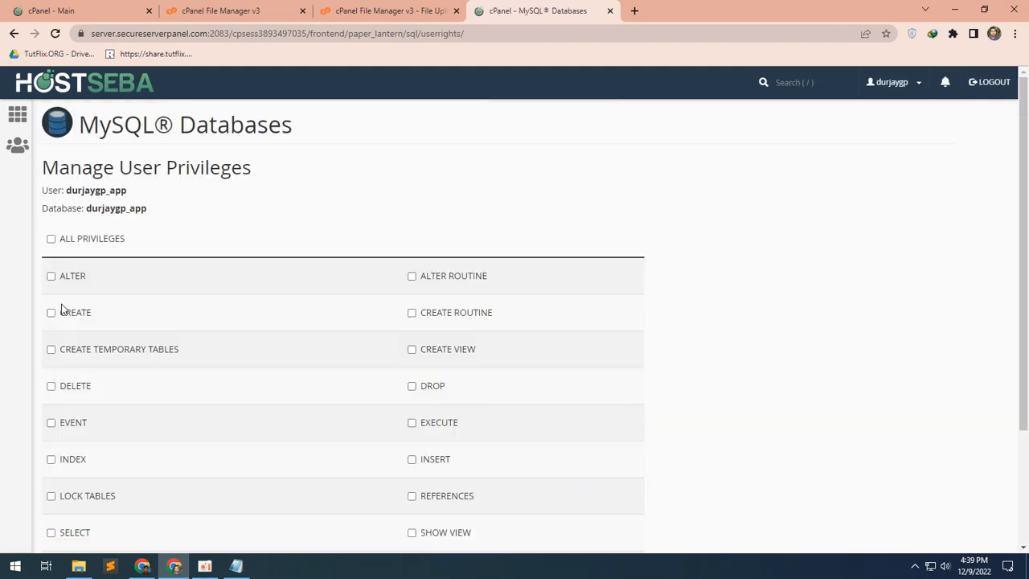
Grant the durjaygp_app user ALL PRIVILEGES on the durjaygp_app database and save the changes
click(73, 240)
scroll(1011, 458, down, 2)
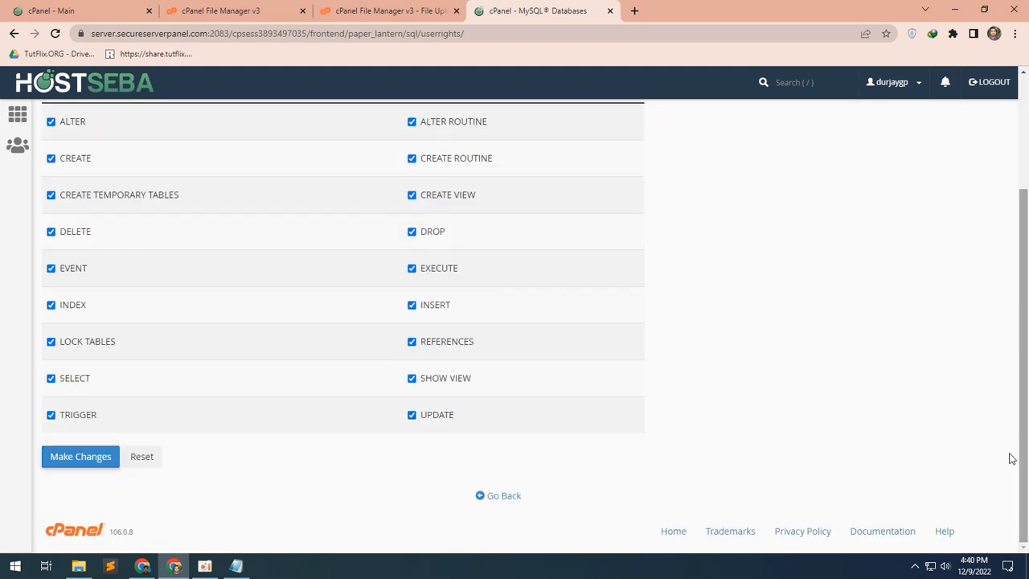
click(91, 463)
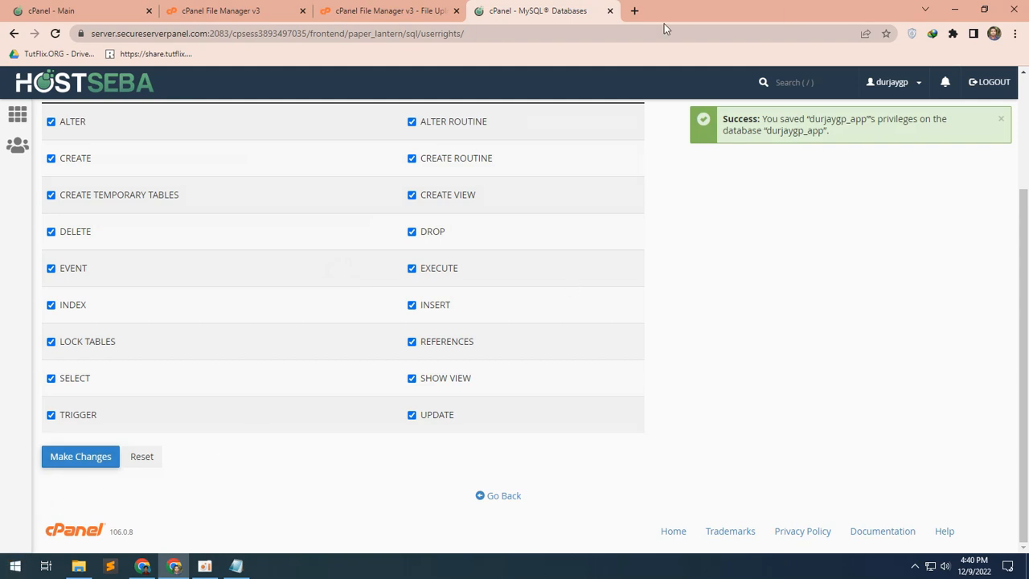
Open phpMyAdmin from the cPanel main page and select the durjaygp_app database
scroll(464, 239, up, 2)
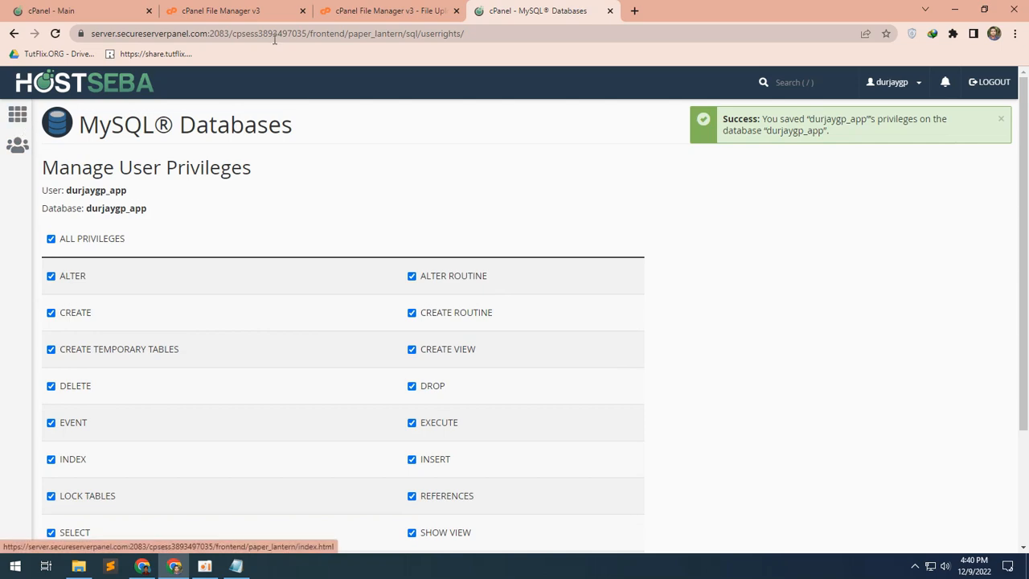
click(16, 115)
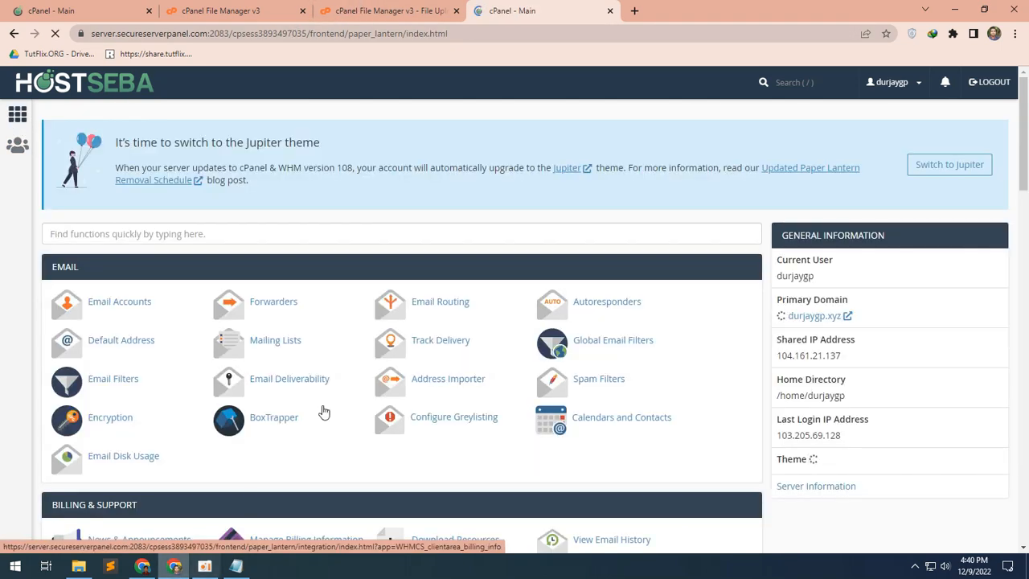
drag(1023, 121, 1020, 249)
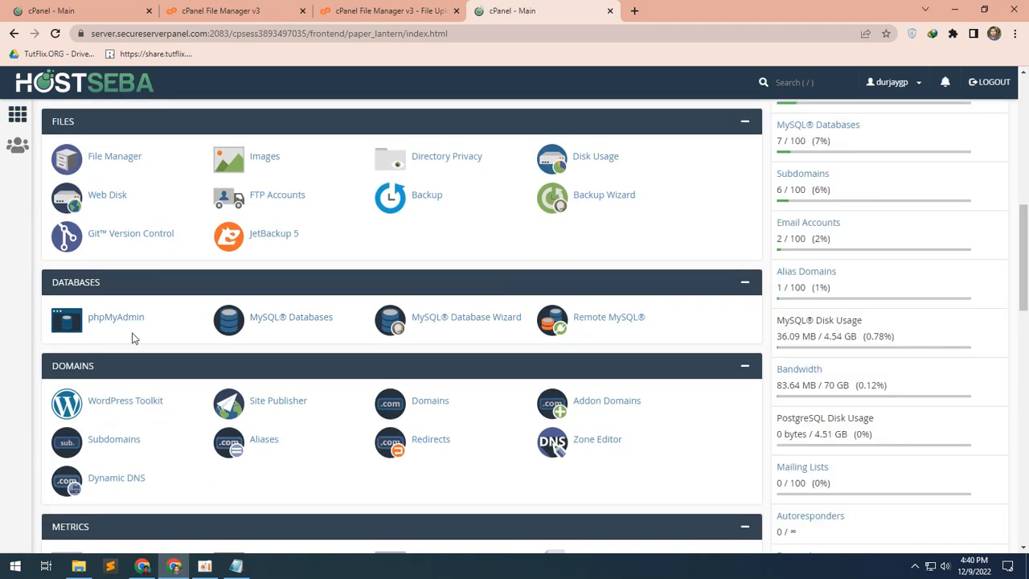
scroll(137, 358, down, 1)
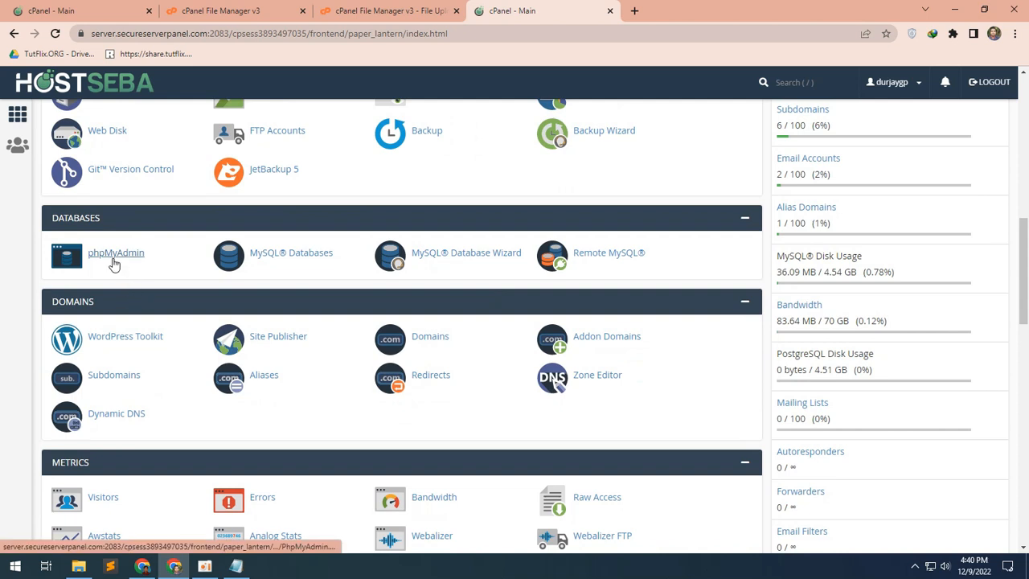
click(113, 255)
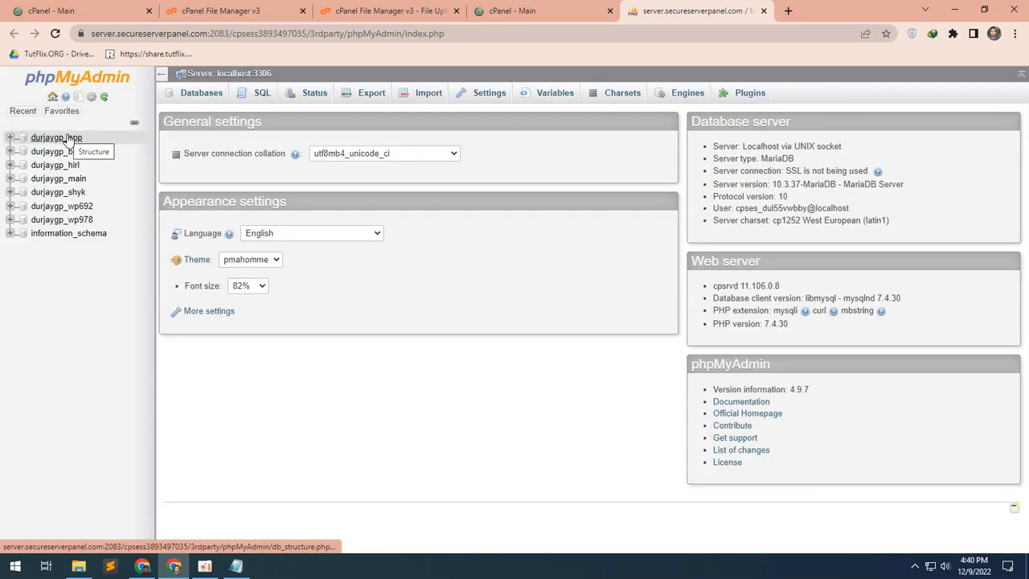
click(67, 140)
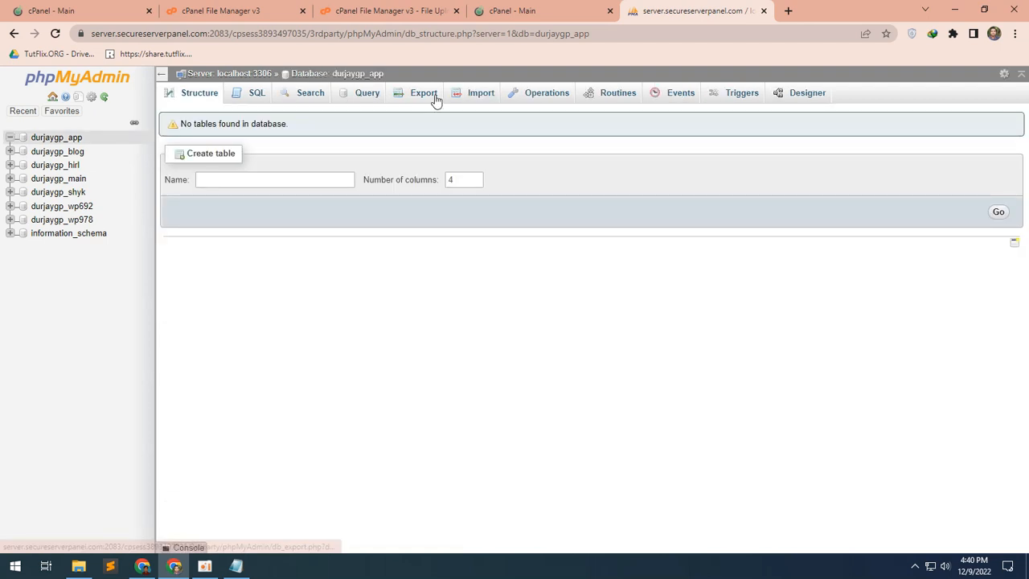
Import blog.sql from the project folder on the Desktop into the durjaygp_app database
click(435, 98)
click(460, 95)
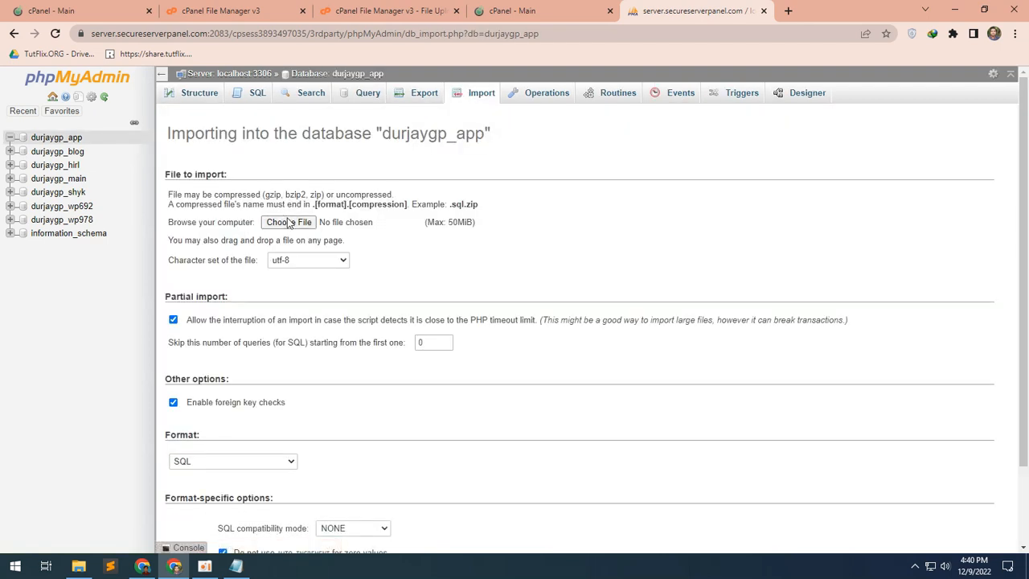
click(290, 222)
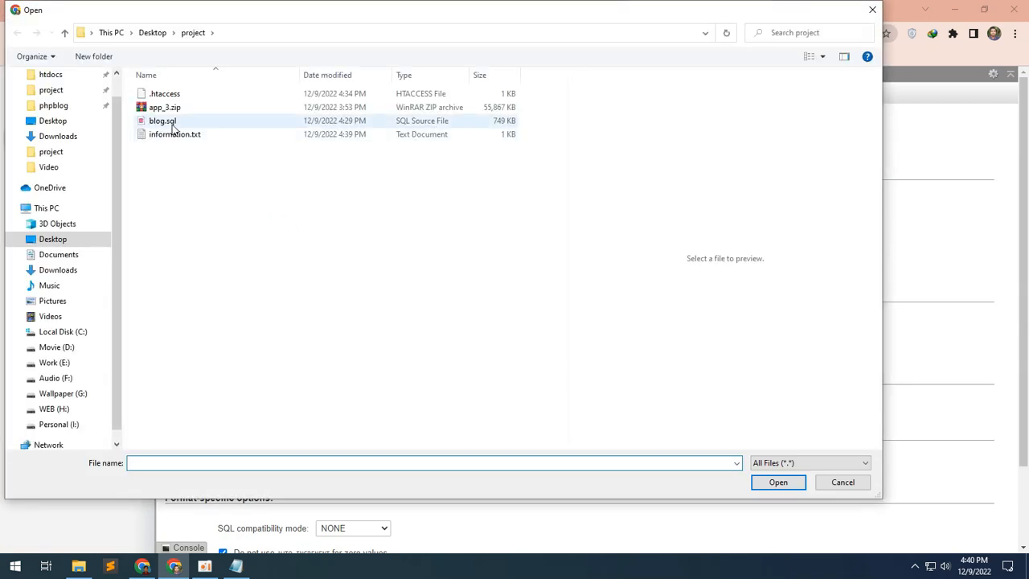
click(165, 121)
click(778, 482)
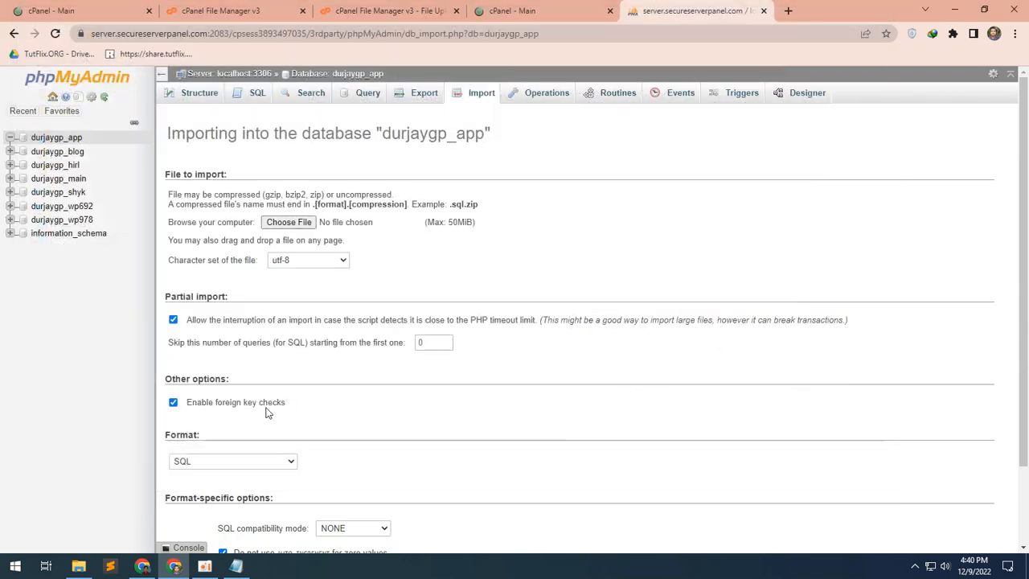
scroll(549, 465, down, 2)
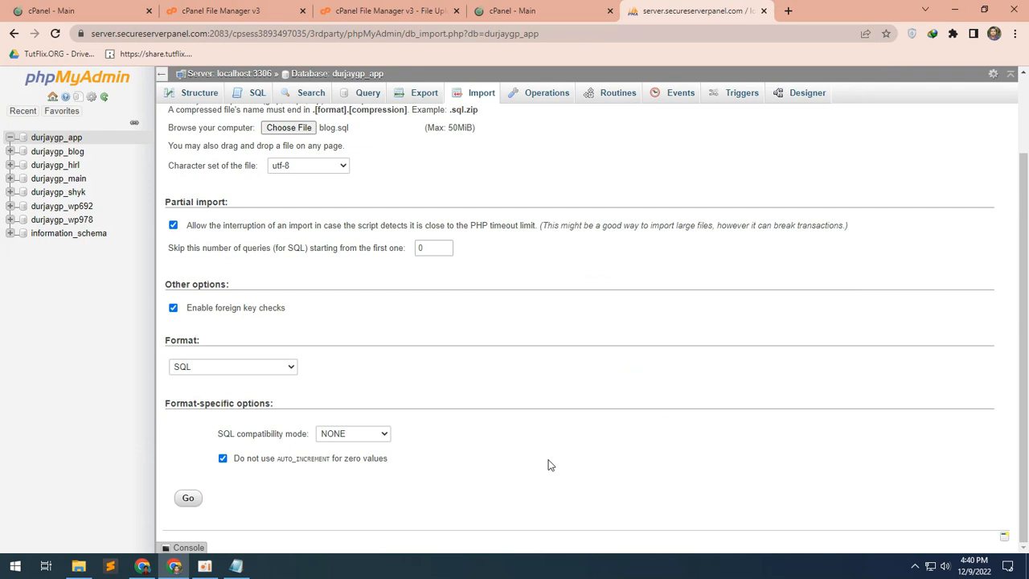
click(198, 497)
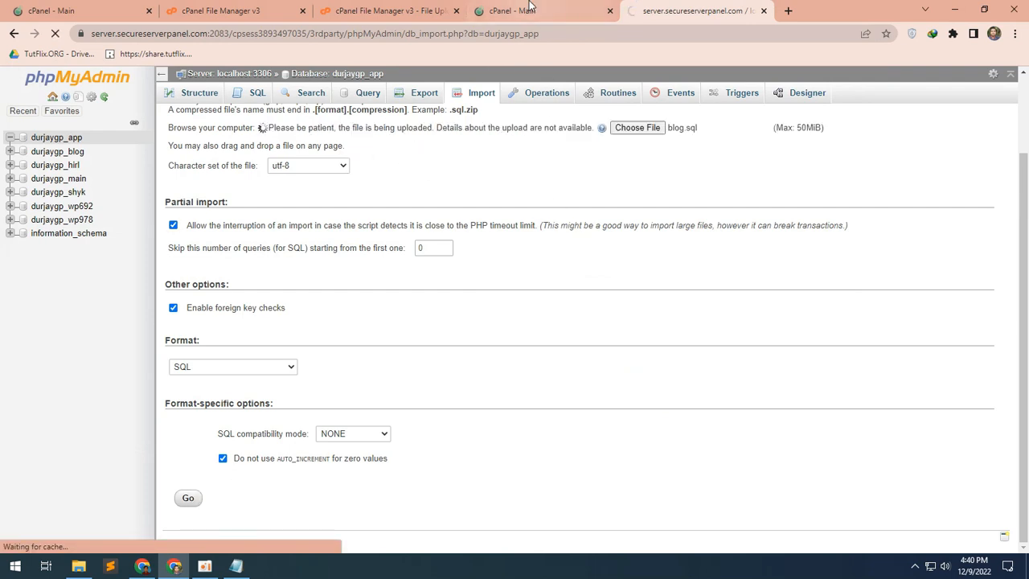
Go back to public_html/site in File Manager, extract app_3.zip into /public_html/site and reload the file list
click(530, 11)
click(386, 10)
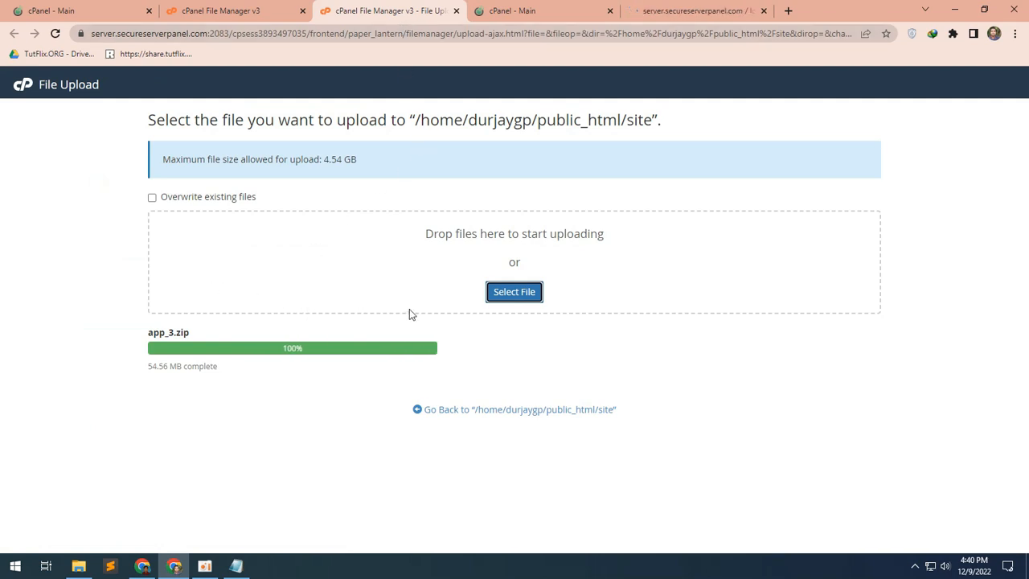
click(468, 411)
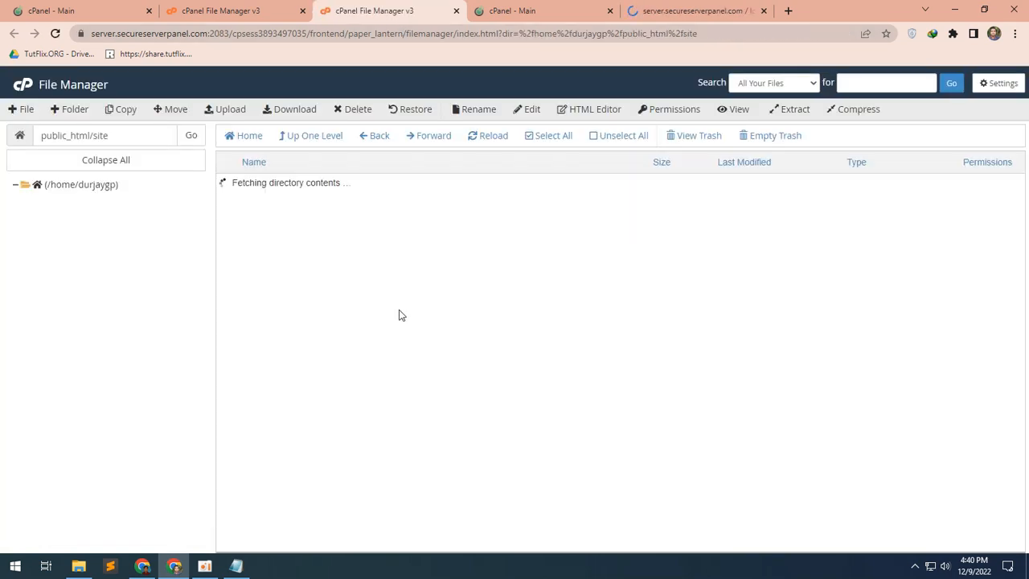
right_click(274, 181)
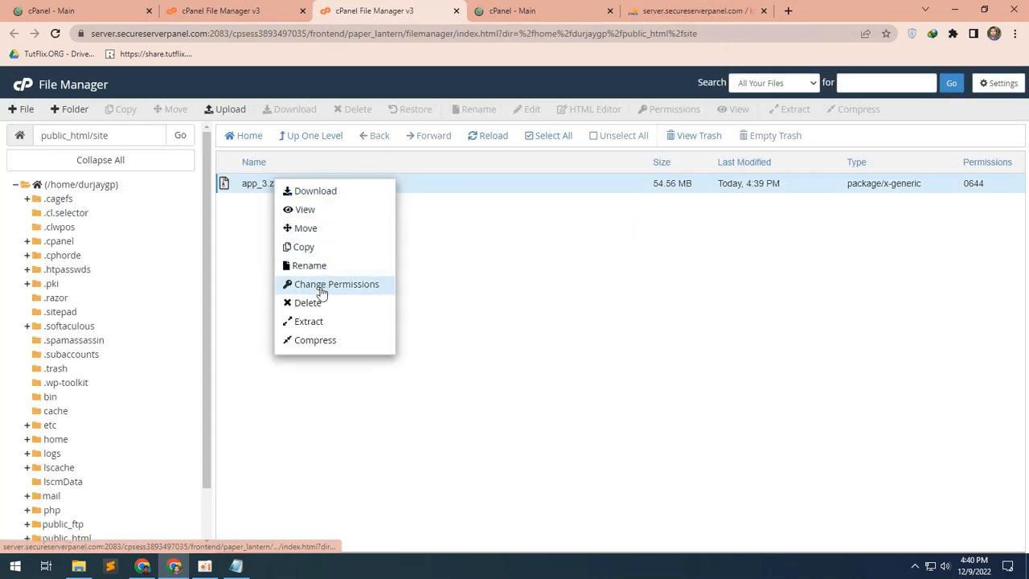
click(322, 321)
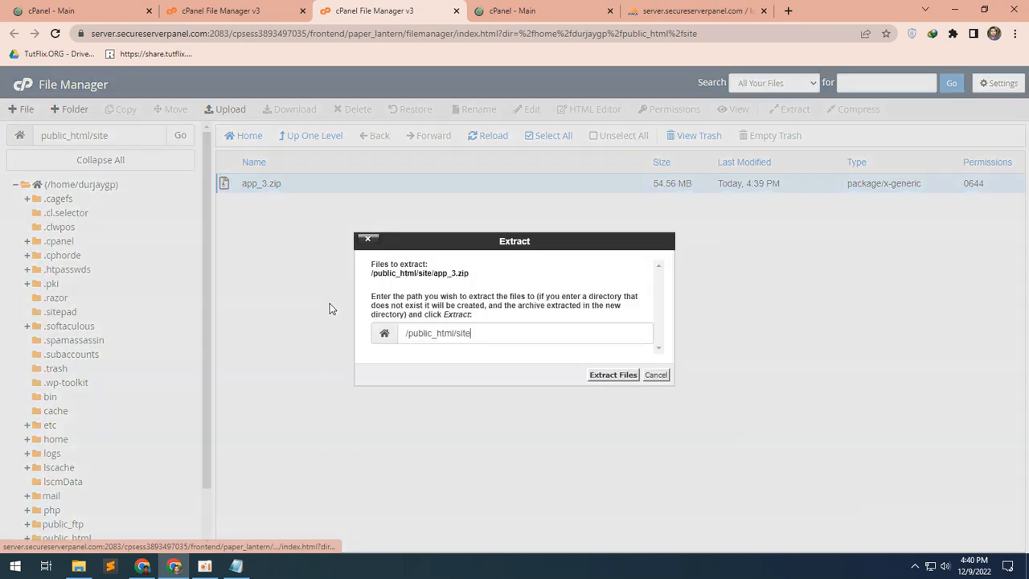
click(602, 375)
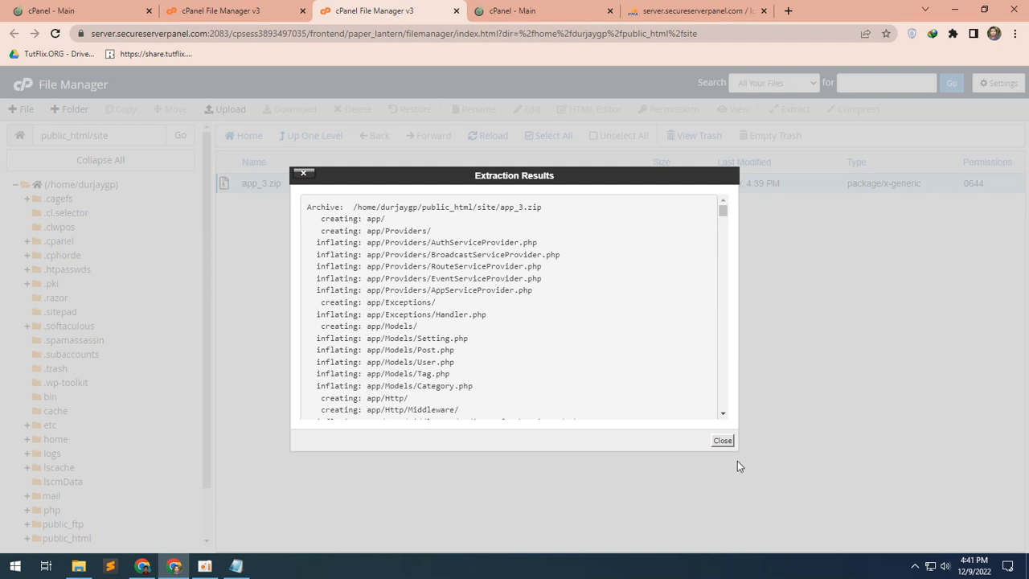
click(722, 440)
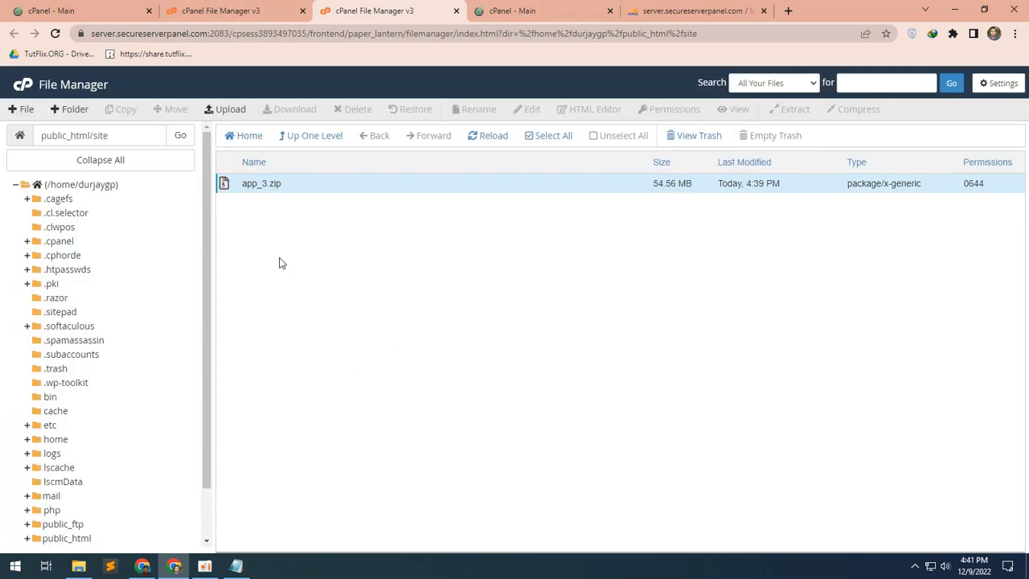
right_click(277, 217)
click(329, 256)
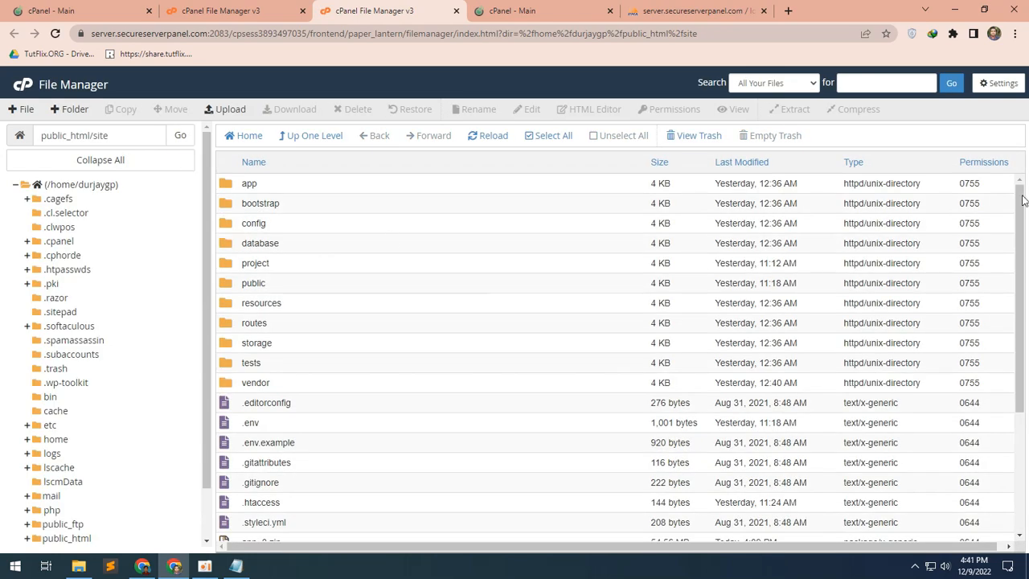
Move the .htaccess and app_3.zip files in public_html/site to the trash
drag(1017, 211, 1018, 328)
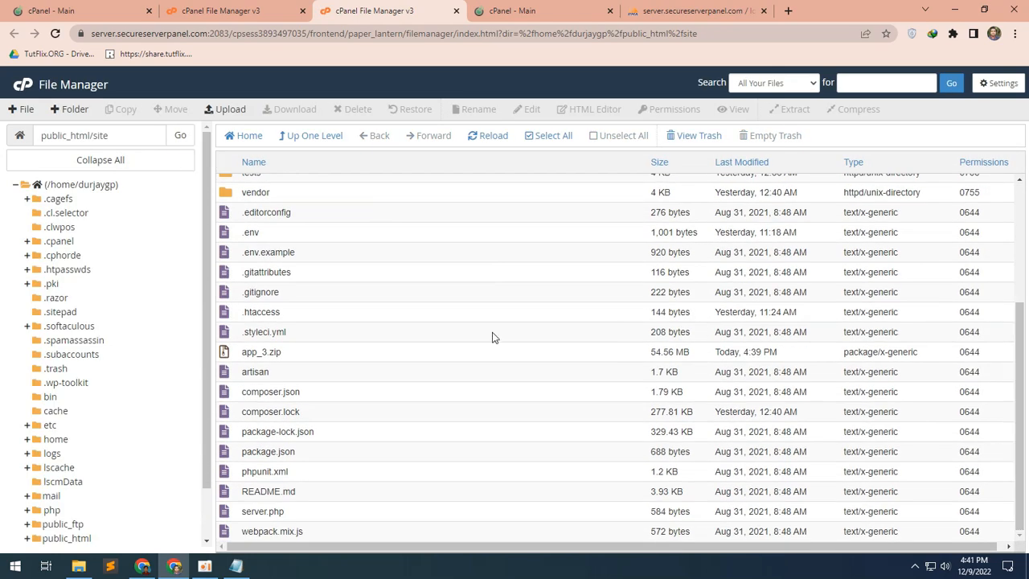
click(342, 355)
right_click(327, 358)
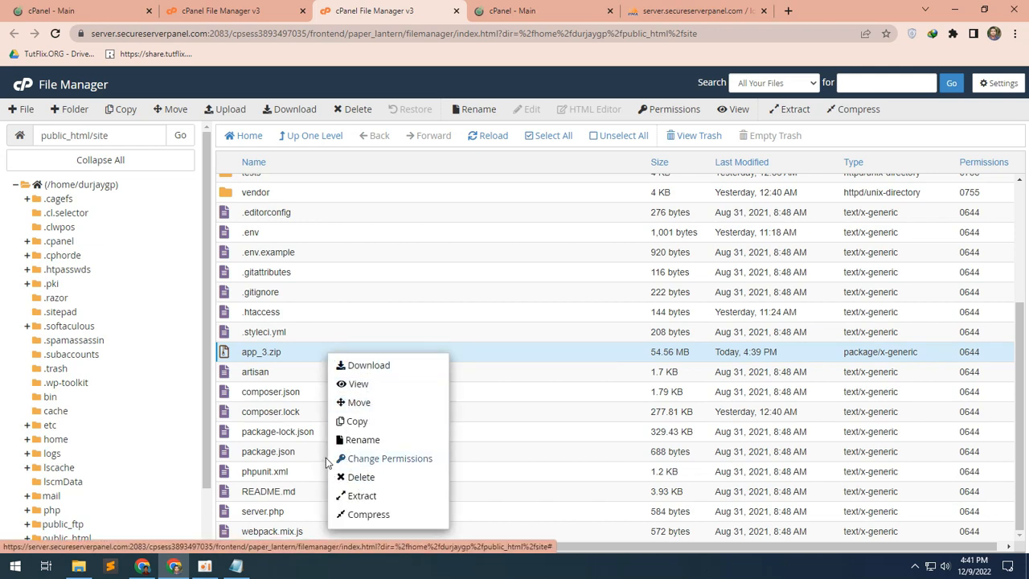
click(304, 315)
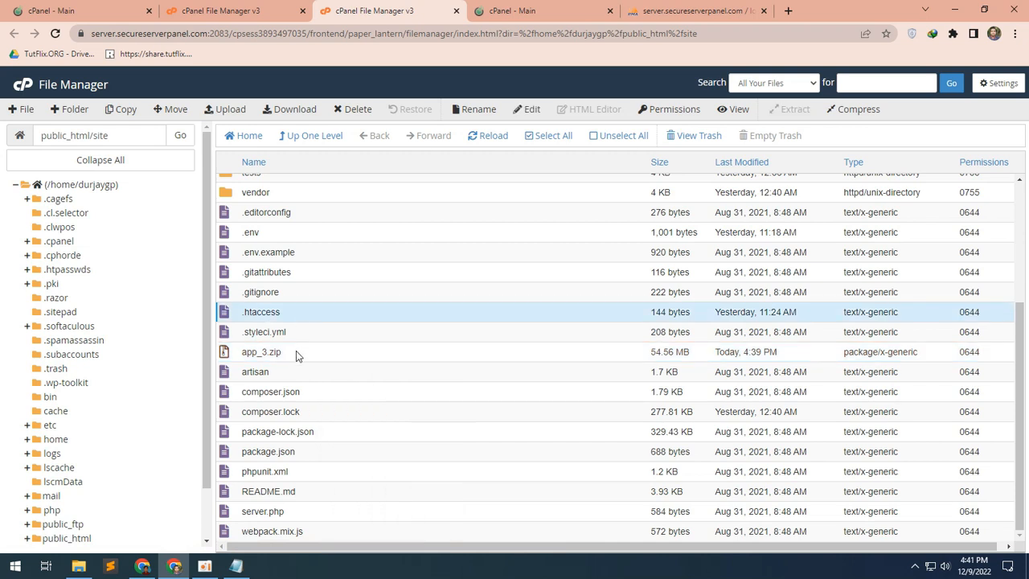
ctrl+click(296, 351)
right_click(297, 352)
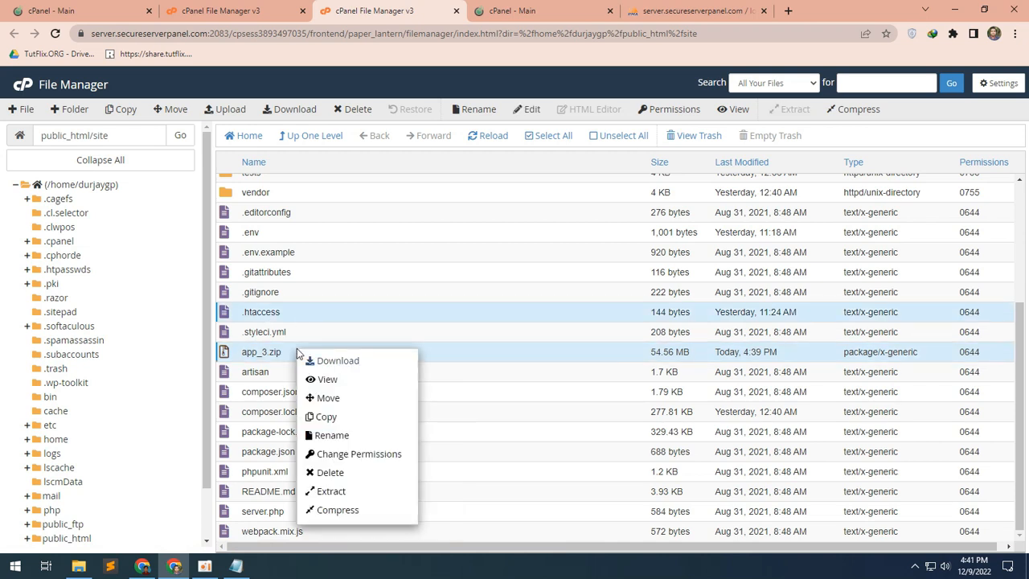
click(330, 472)
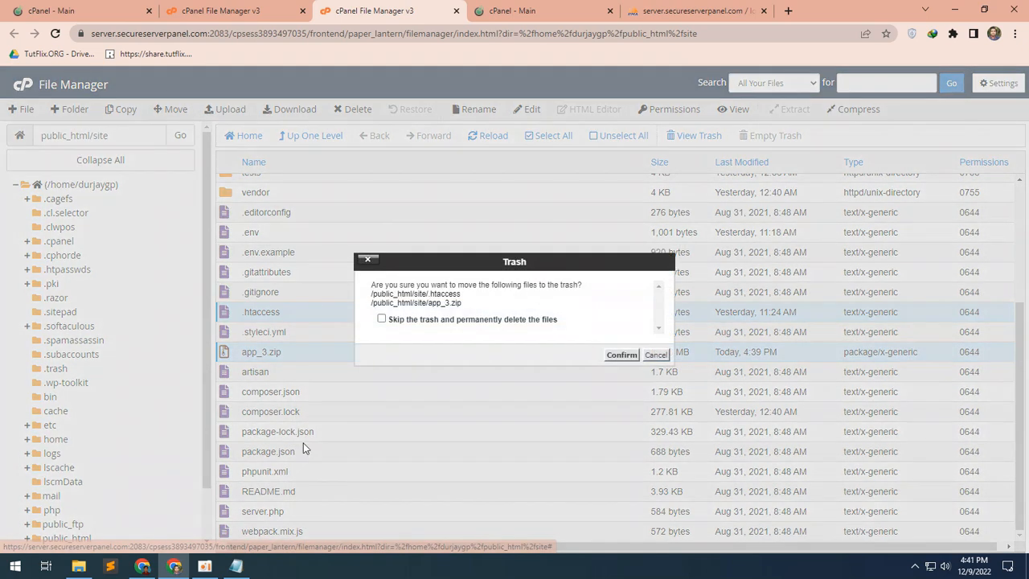
click(622, 355)
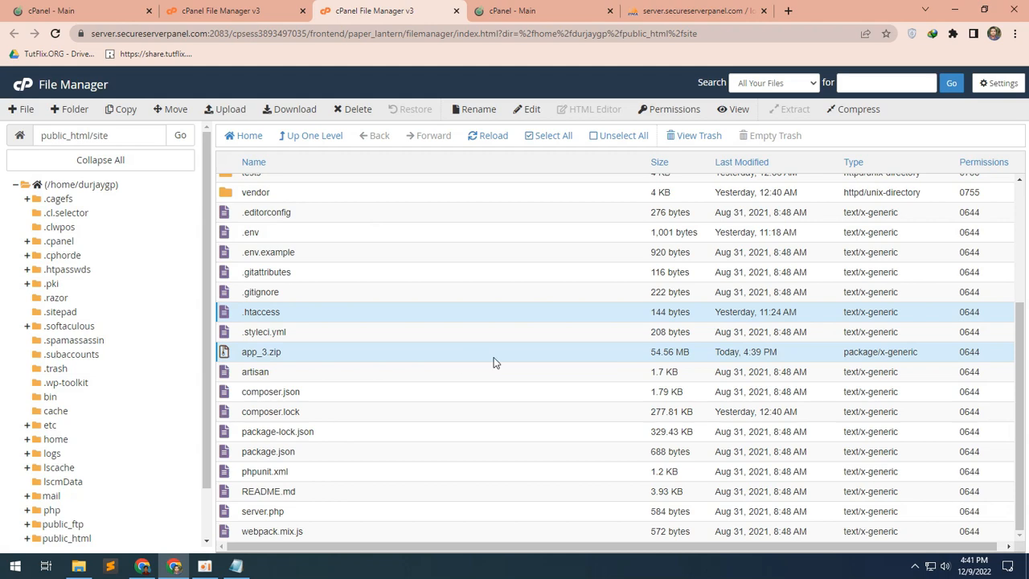
Look inside the public folder for index.php and return to the site folder
scroll(1012, 361, up, 3)
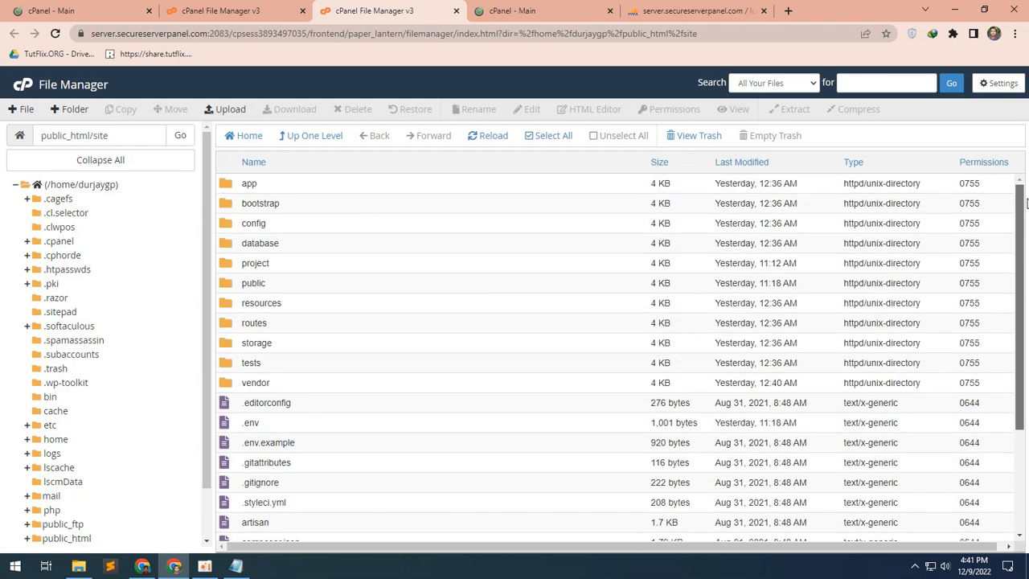
double_click(306, 283)
click(291, 365)
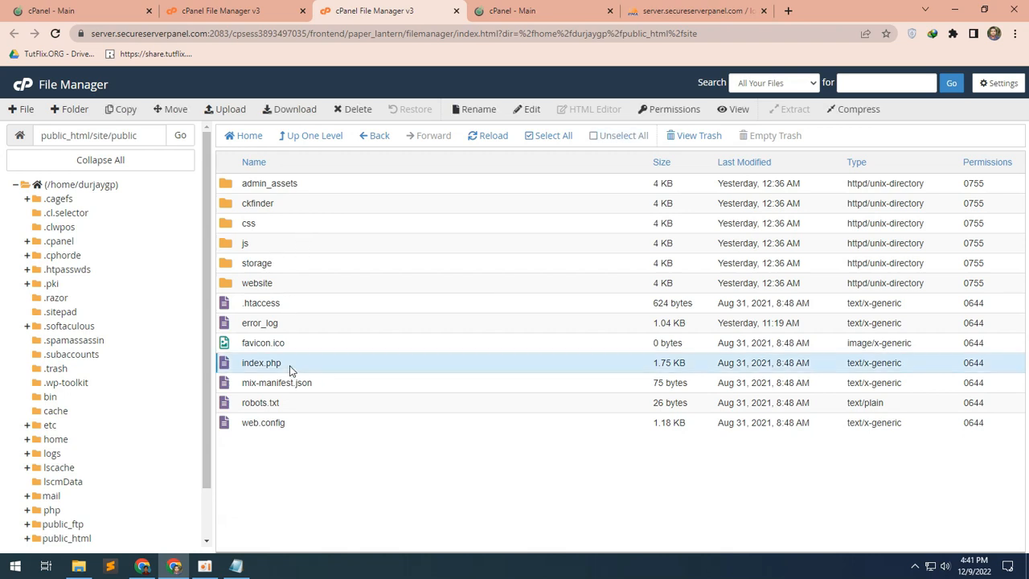
click(364, 136)
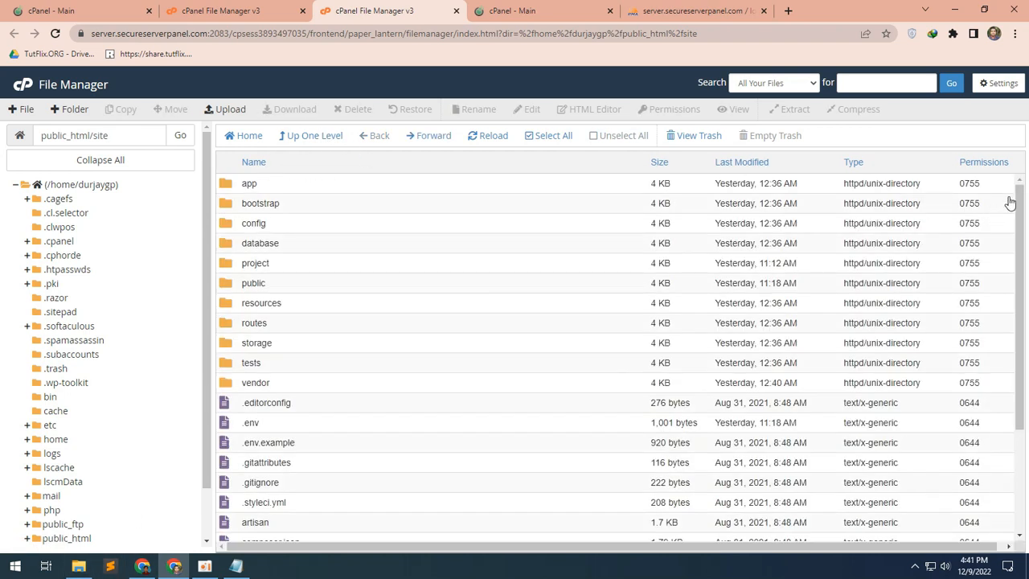
Create a new file named .htaccess in /public_html/site and open it for editing
drag(1015, 200, 1011, 420)
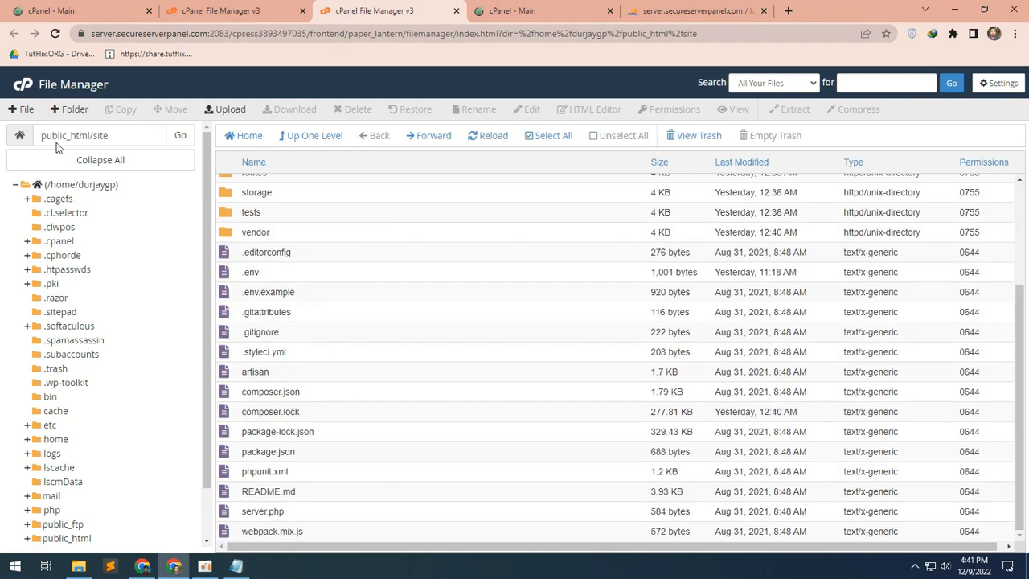
click(23, 110)
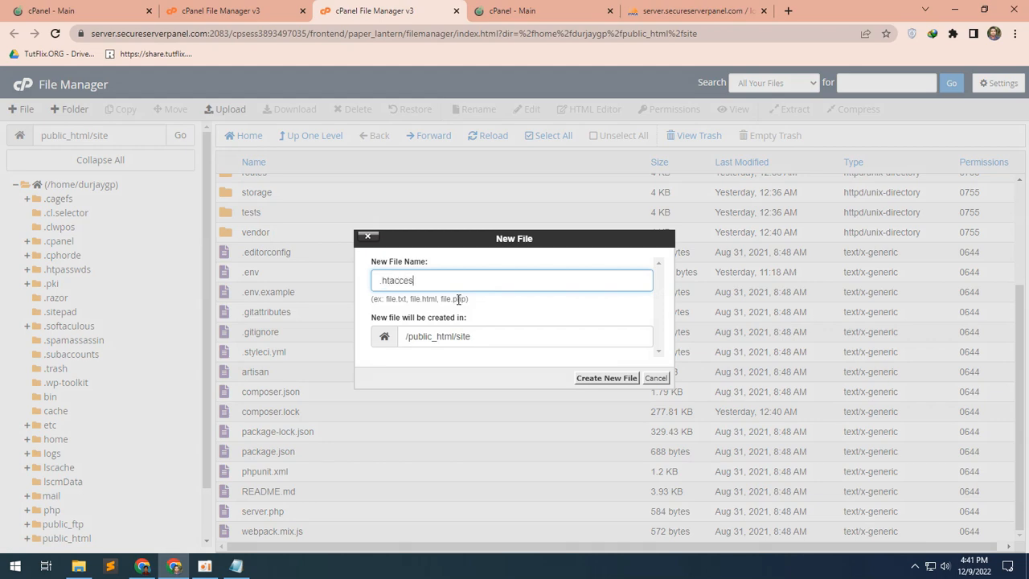
click(609, 379)
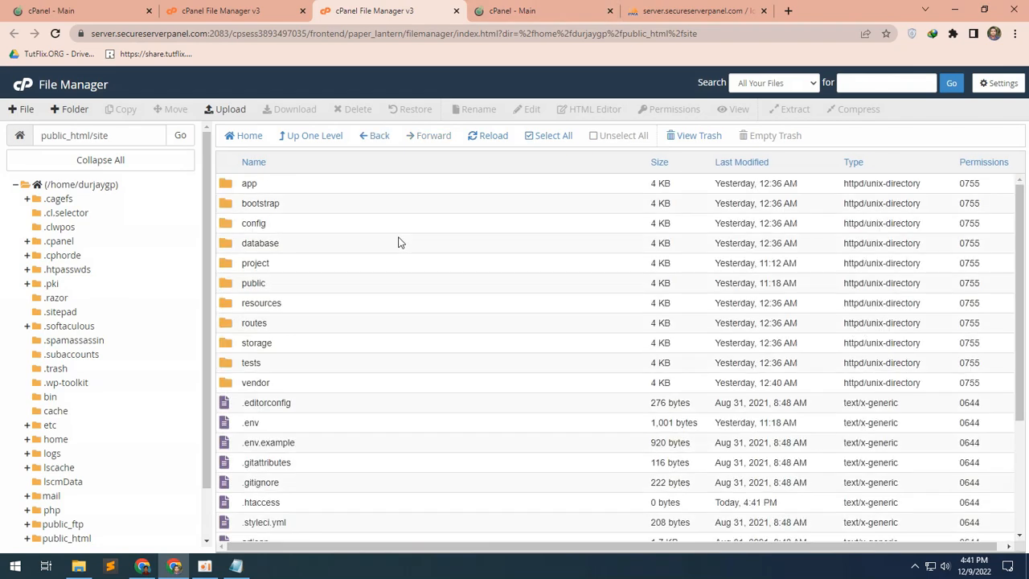
scroll(1017, 356, down, 3)
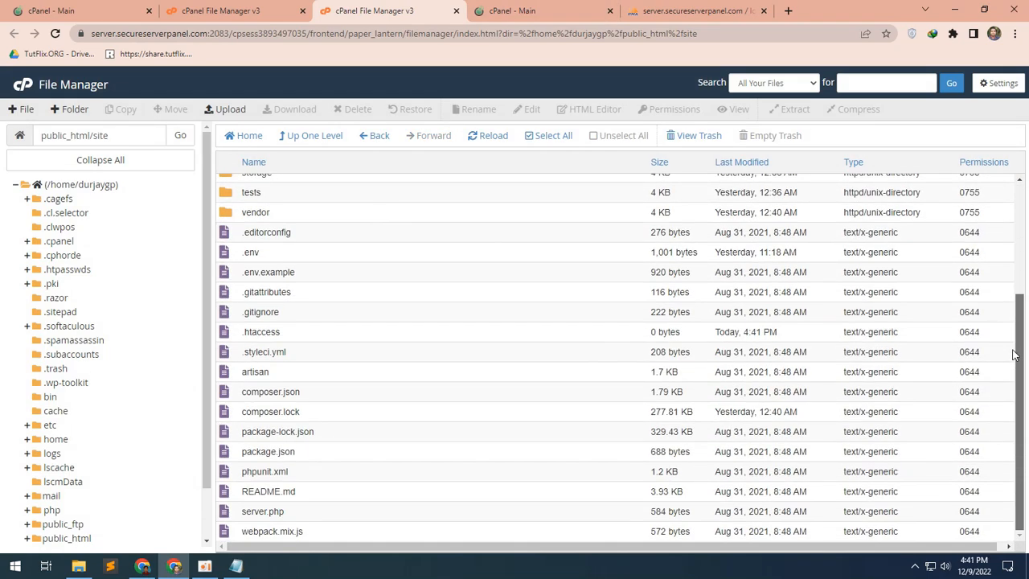
right_click(276, 342)
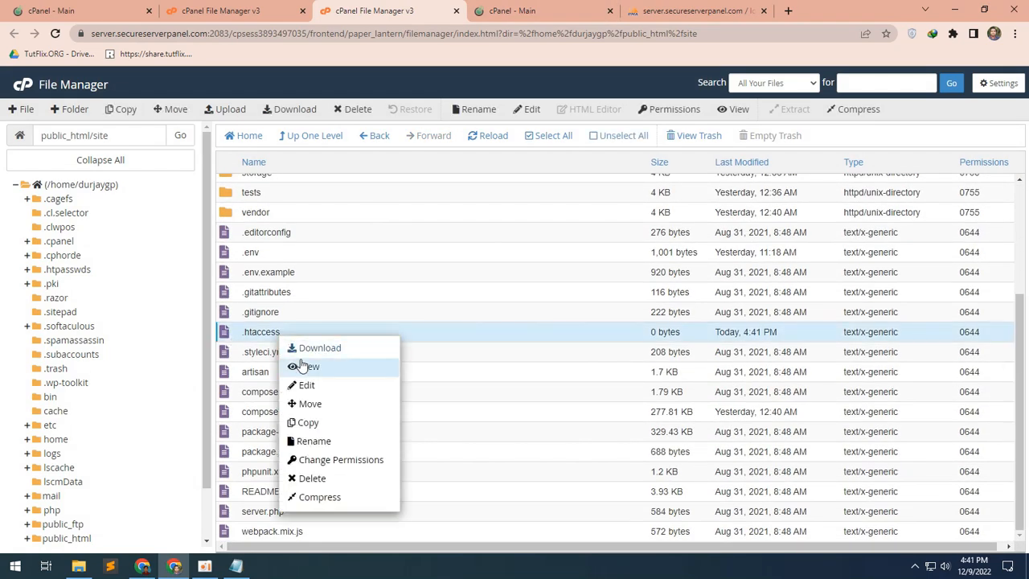
click(309, 386)
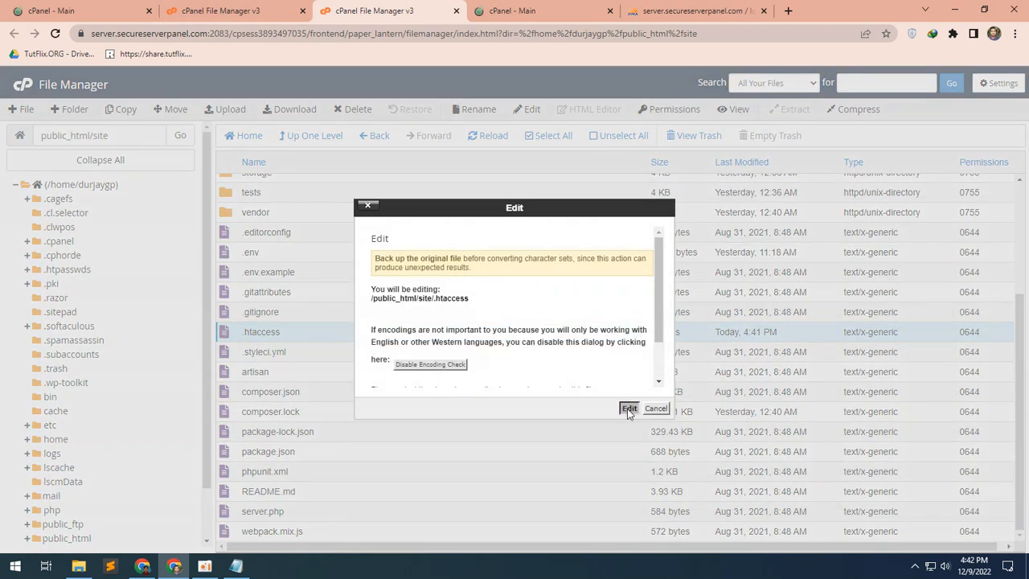
click(628, 409)
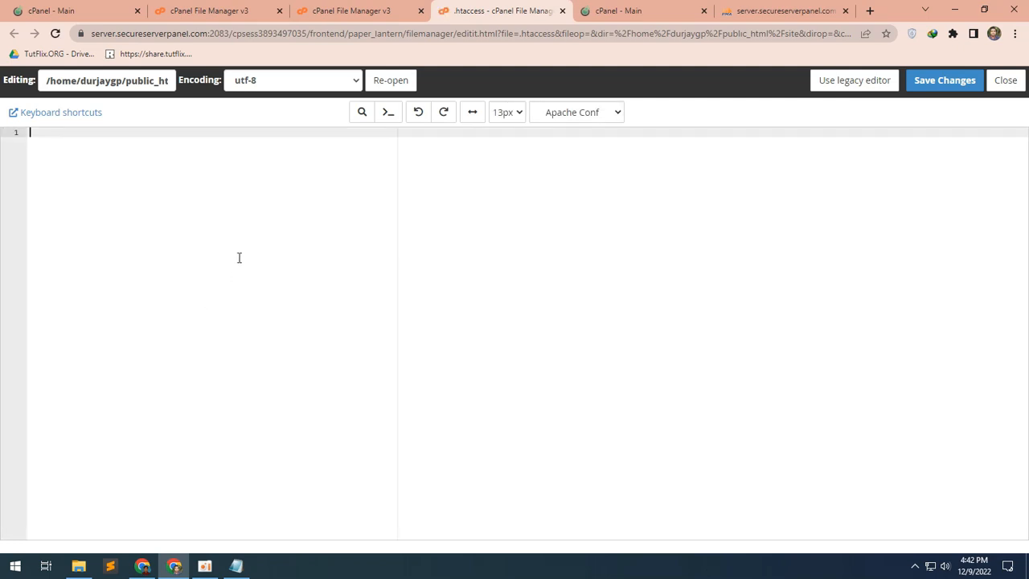
Copy the mod_rewrite IfModule block from information.txt in Notepad into .htaccess, save the changes and close the editor
click(236, 566)
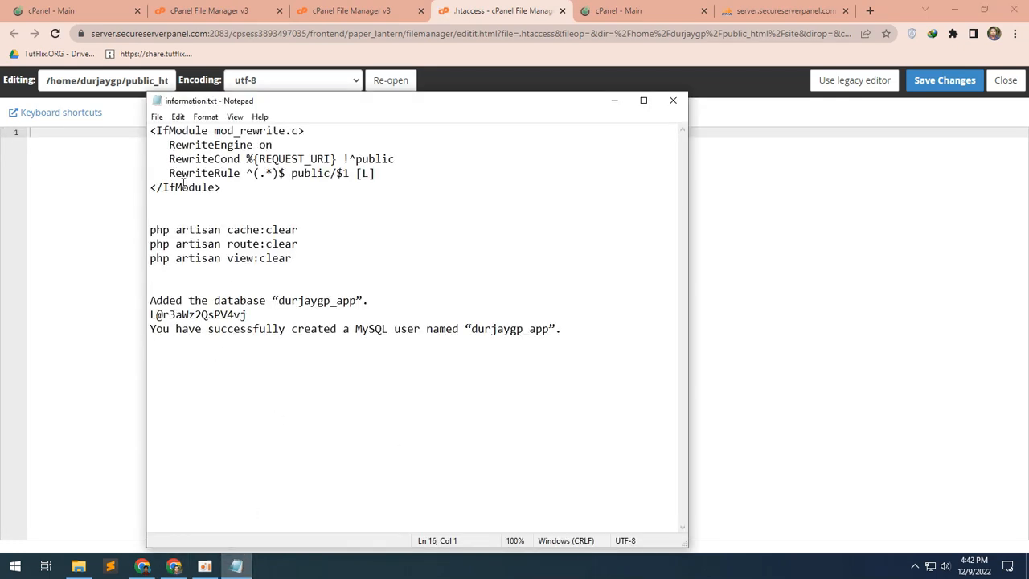
click(182, 144)
drag(235, 189, 127, 127)
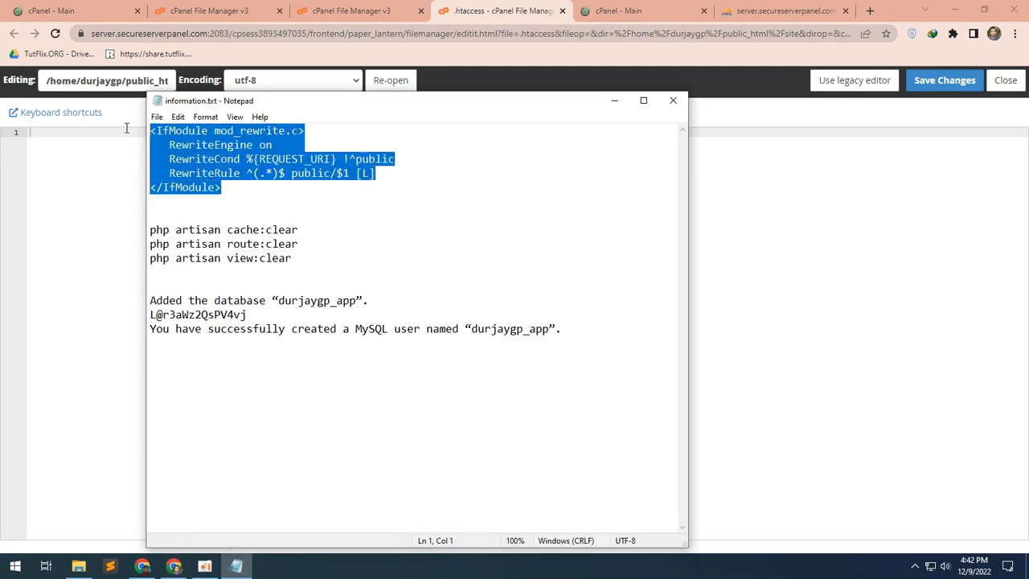
right_click(239, 159)
click(266, 201)
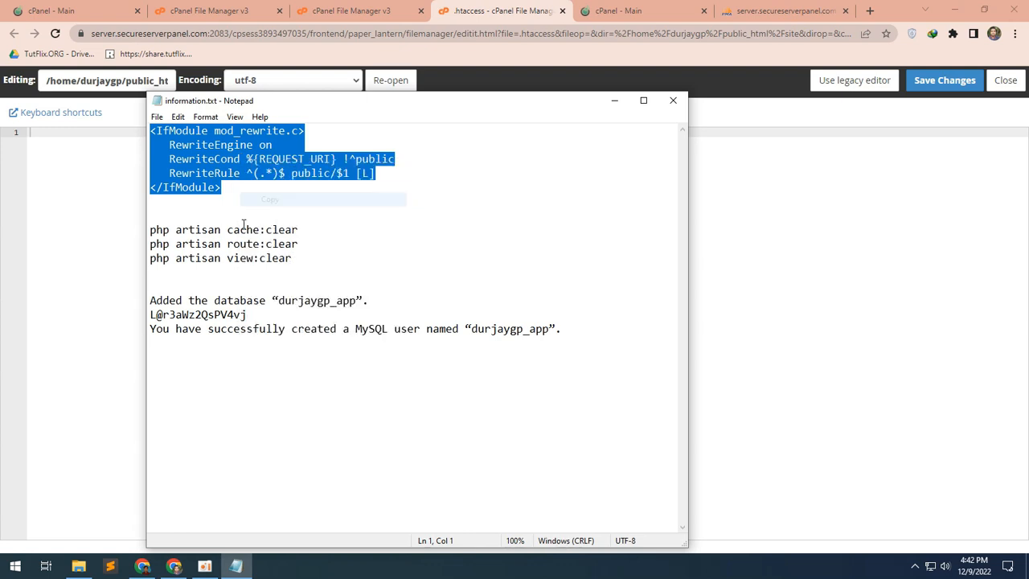
click(112, 221)
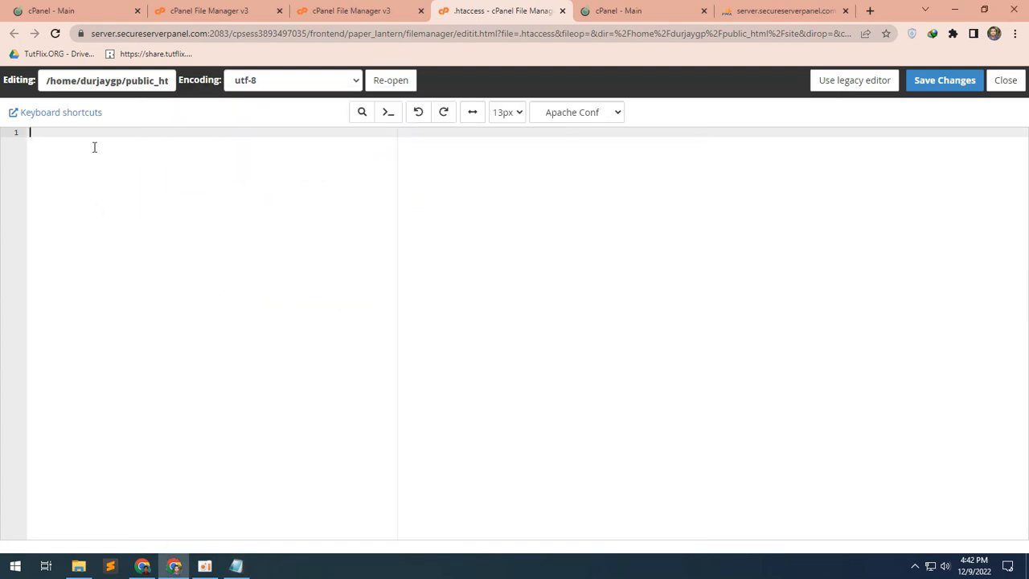
key(ctrl+v)
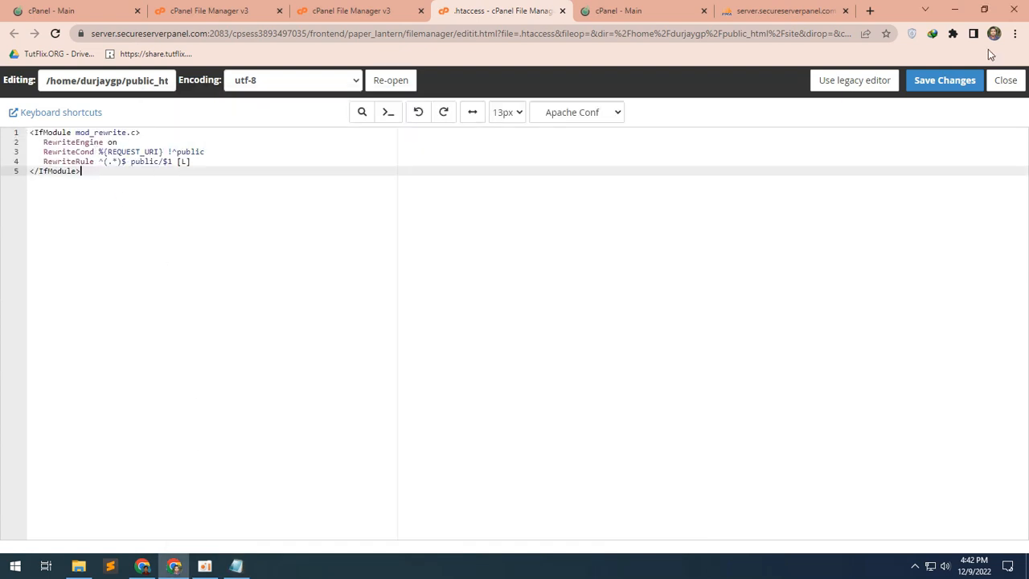
click(945, 80)
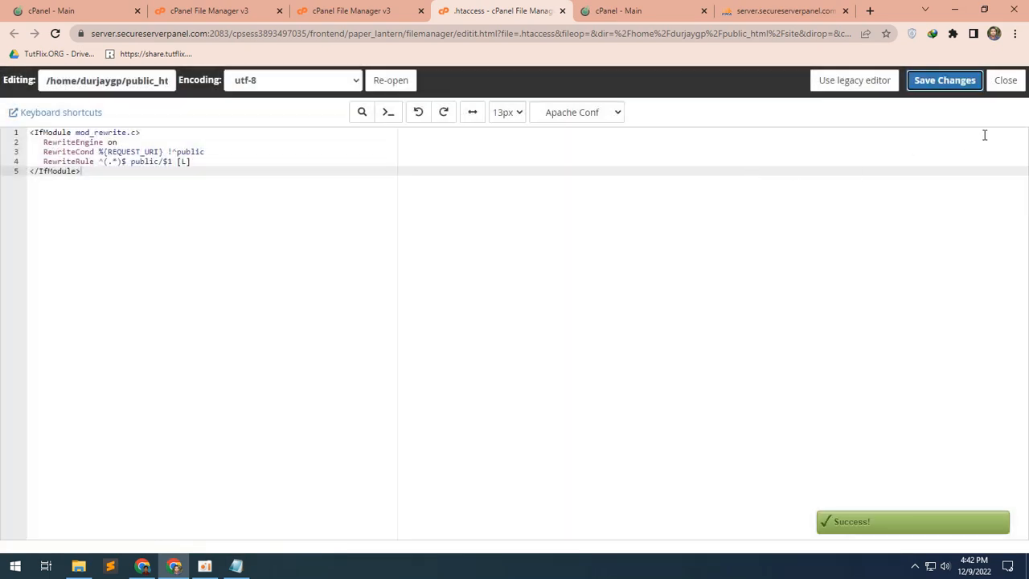
click(1006, 81)
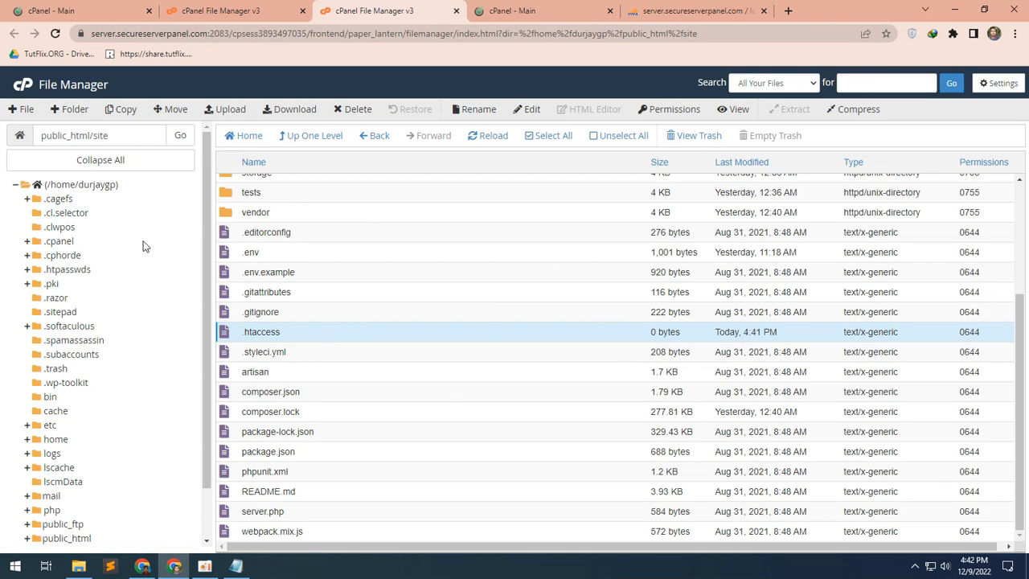
Open the .env file in /public_html/site for editing
click(249, 253)
right_click(274, 256)
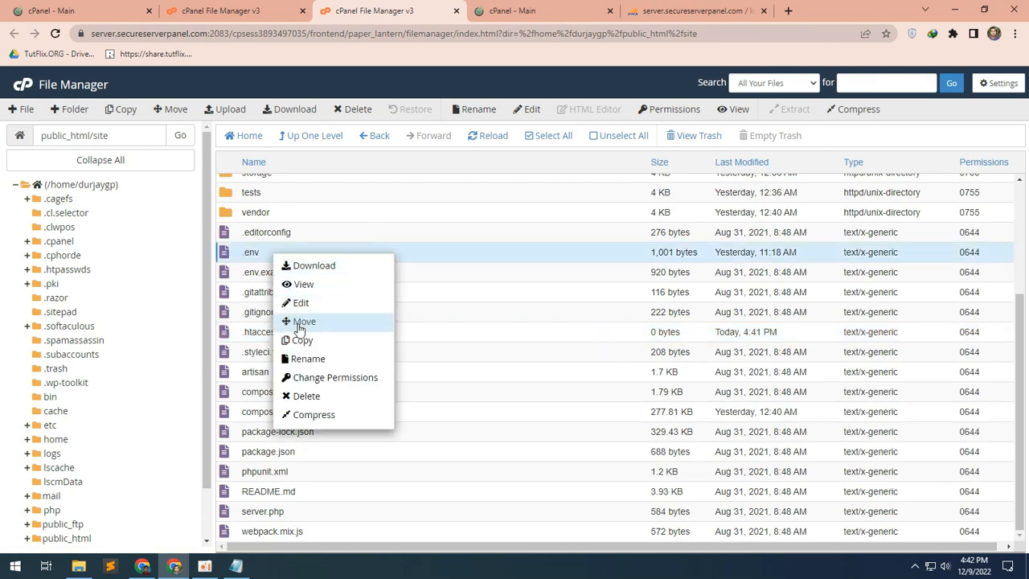
click(298, 303)
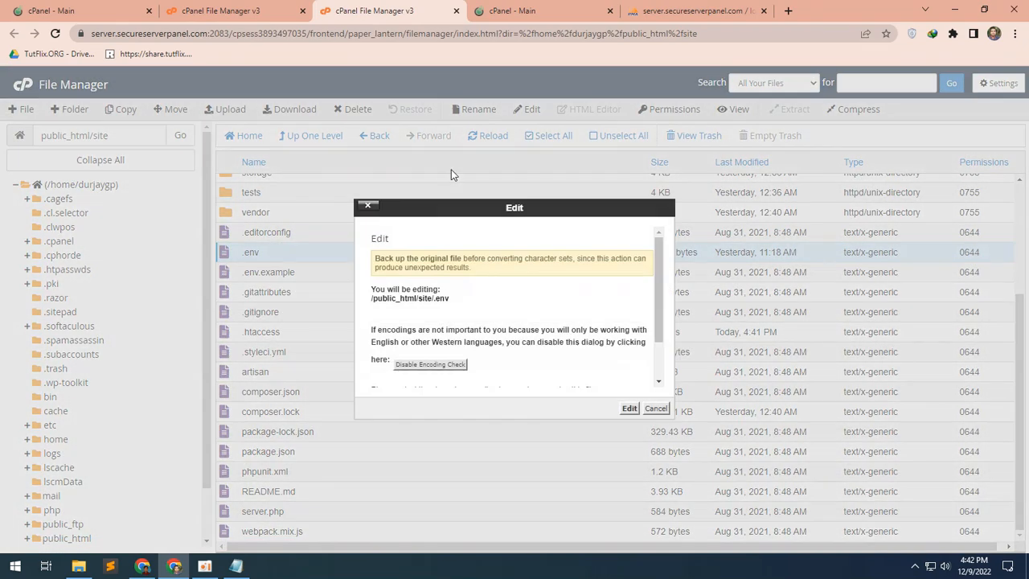
click(630, 408)
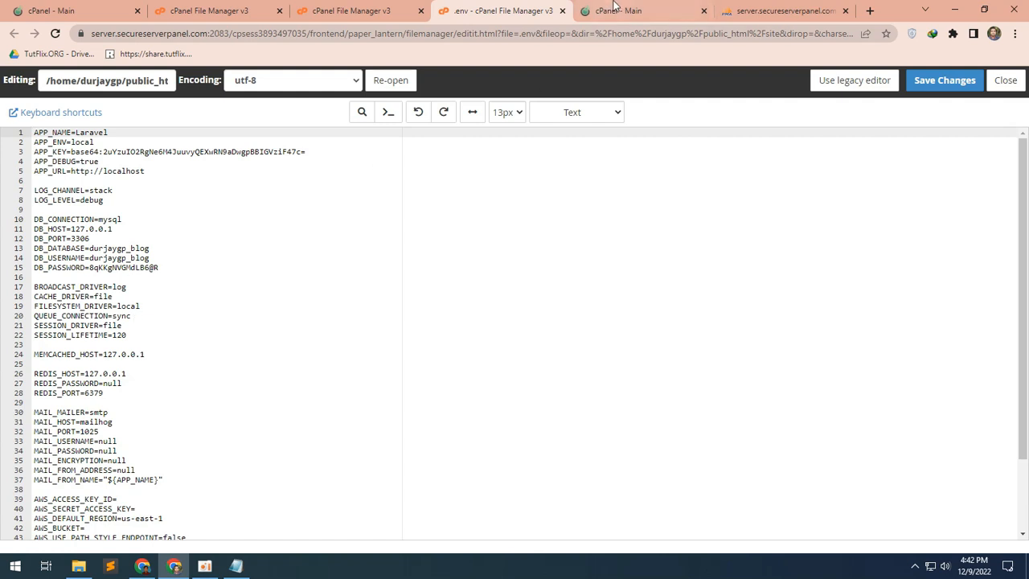
click(640, 10)
click(503, 10)
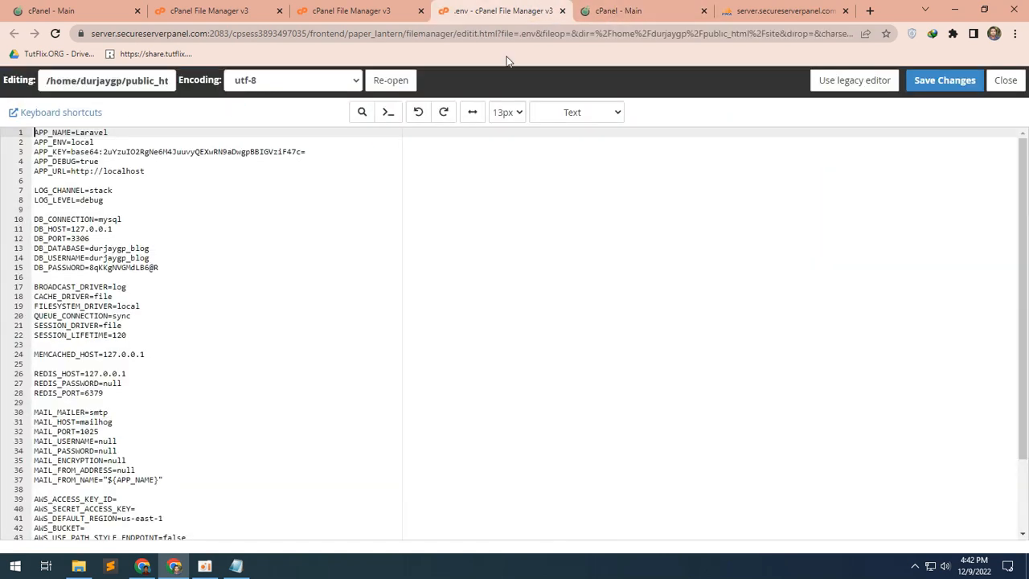
Replace the DB_DATABASE value in .env with durjaygp_app, copied from information.txt in Notepad
click(235, 566)
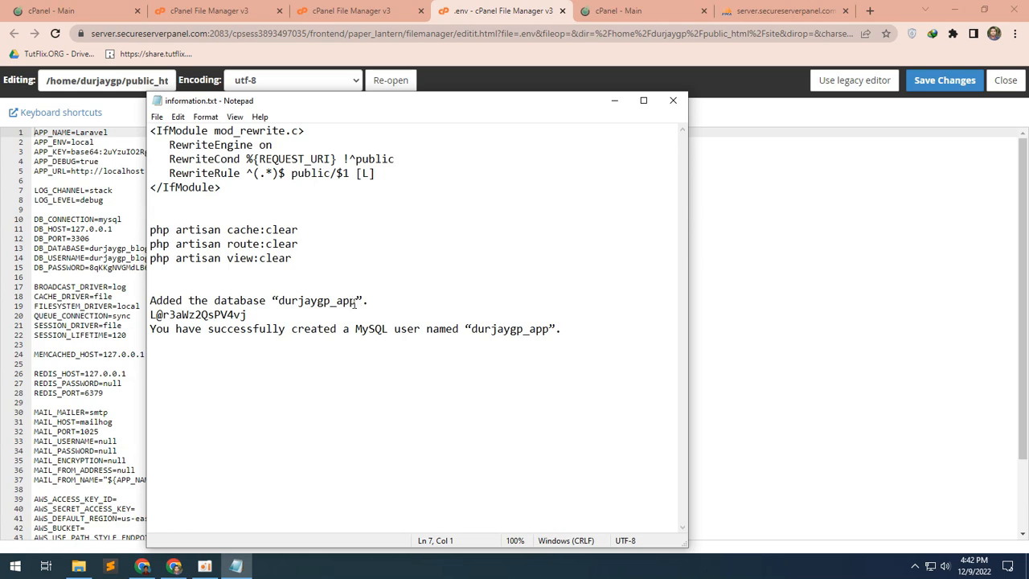
drag(356, 301, 279, 301)
click(278, 301)
right_click(296, 304)
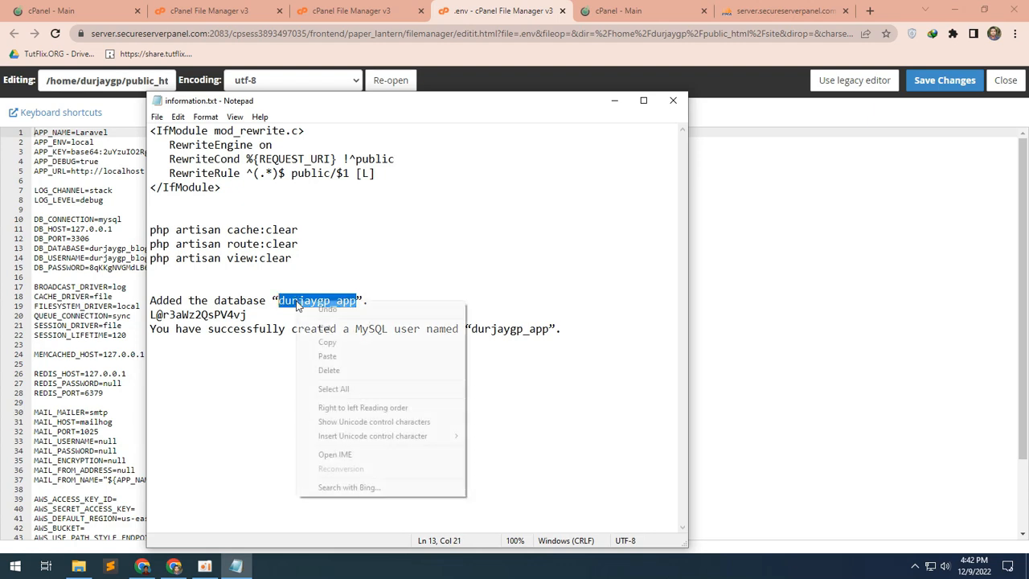
click(326, 341)
click(173, 566)
drag(149, 248, 93, 249)
right_click(91, 250)
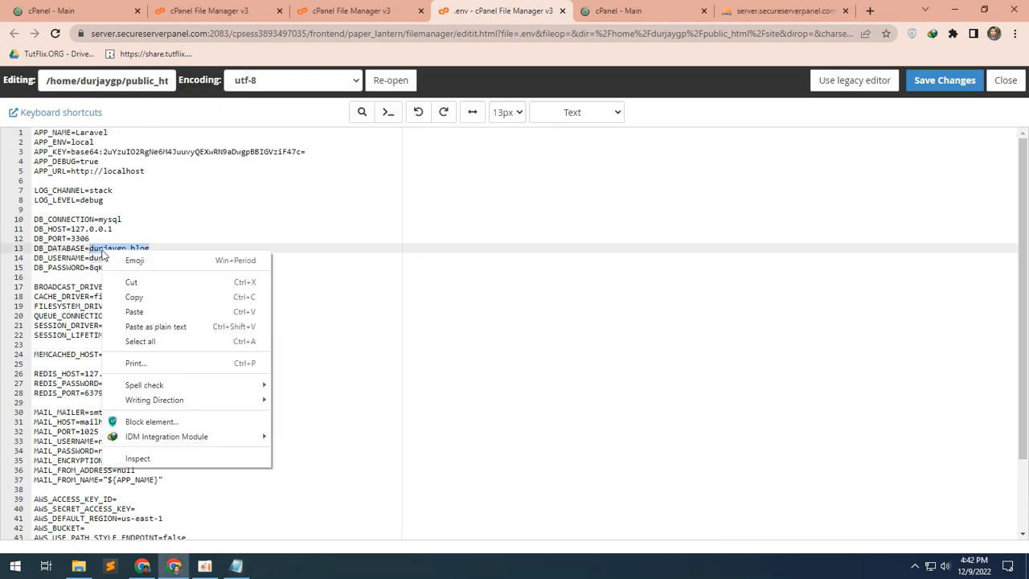
click(125, 309)
Replace the DB_USERNAME value in .env with durjaygp_app, copied from the MySQL user line in information.txt
click(236, 565)
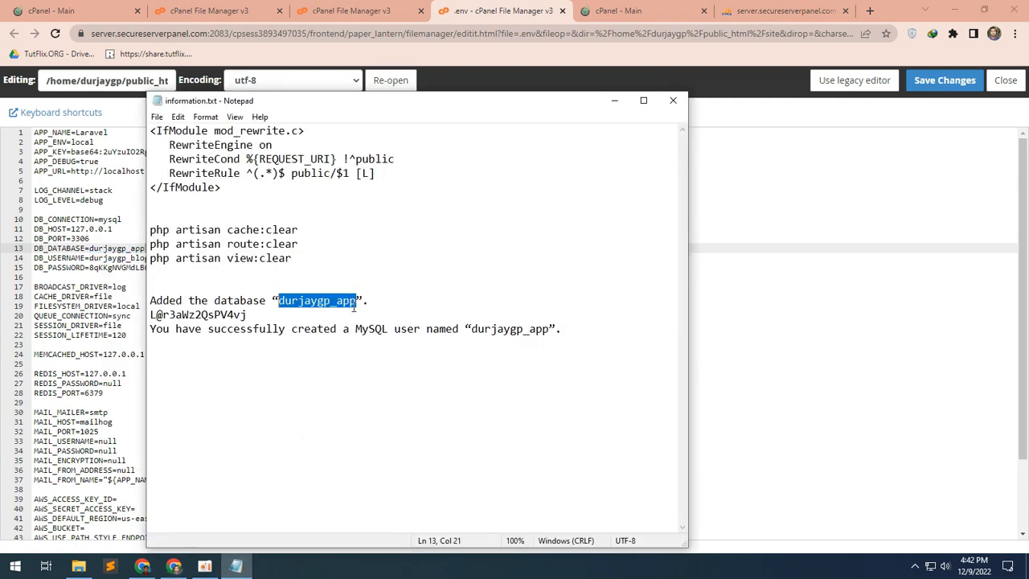
drag(472, 328, 549, 329)
right_click(532, 329)
click(561, 369)
click(172, 566)
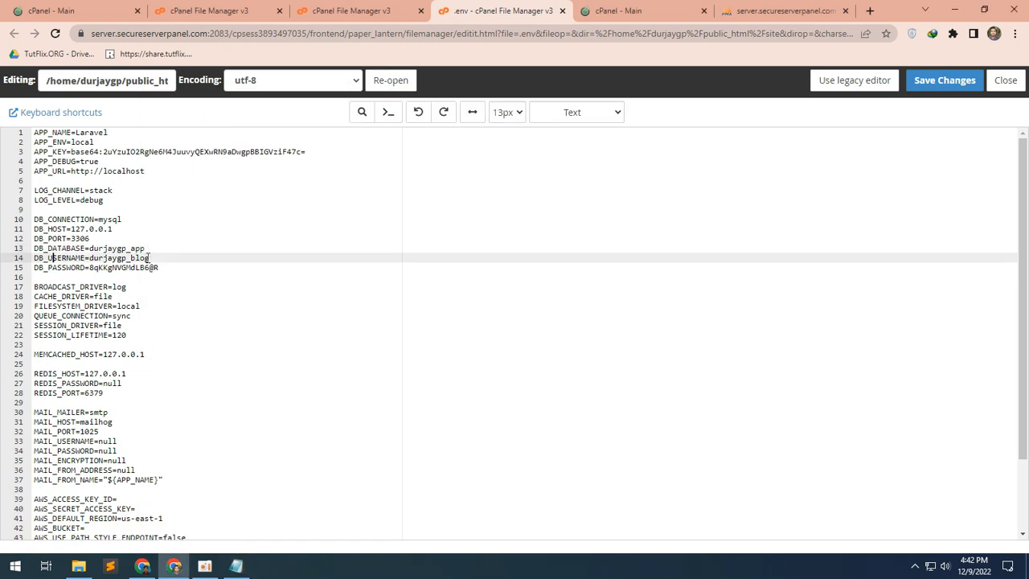
drag(152, 258, 94, 258)
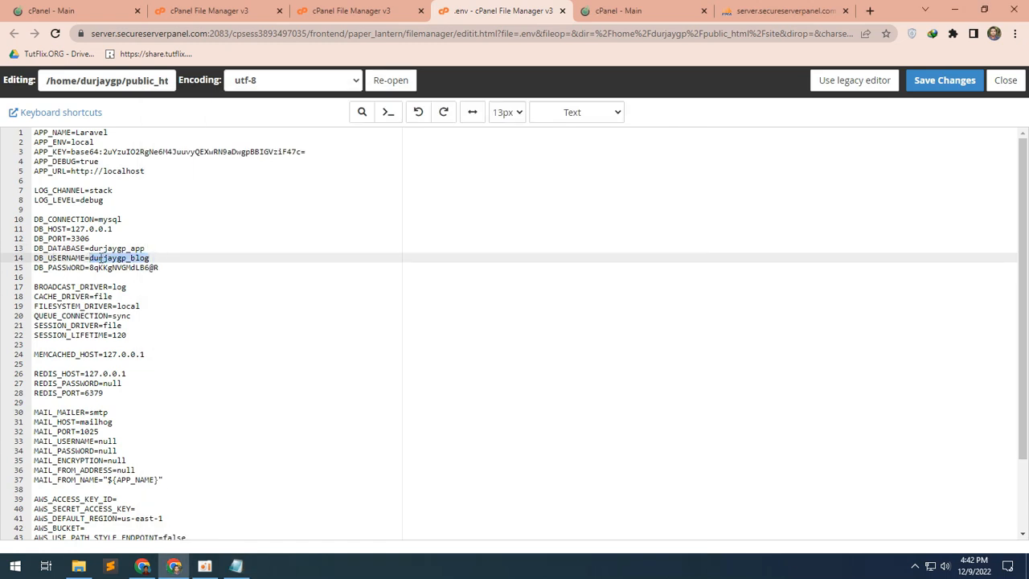
right_click(94, 259)
click(131, 317)
Replace the DB_PASSWORD value in .env with the database password copied from information.txt in Notepad, save the changes and close the editor
click(238, 566)
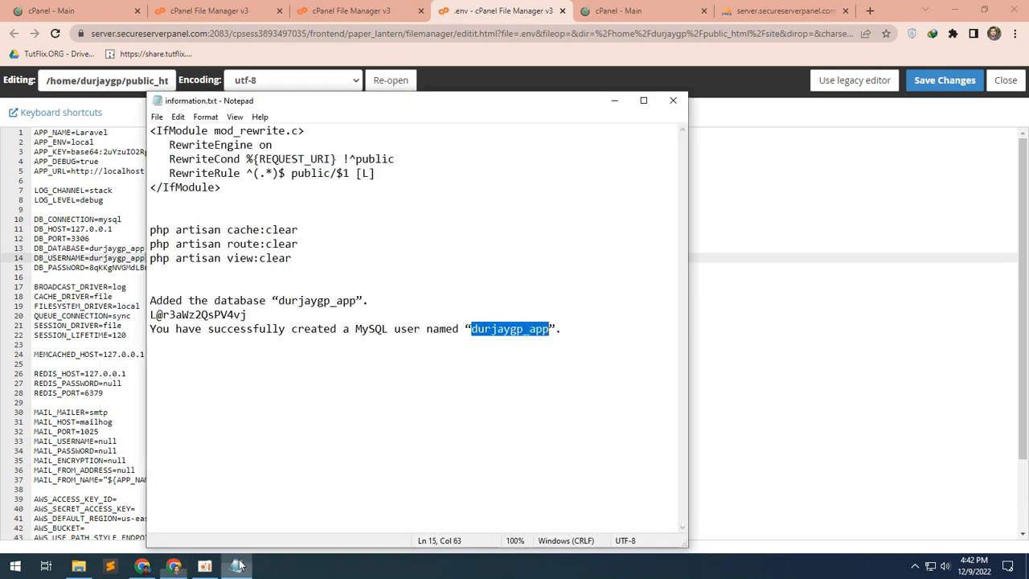
drag(251, 314, 151, 315)
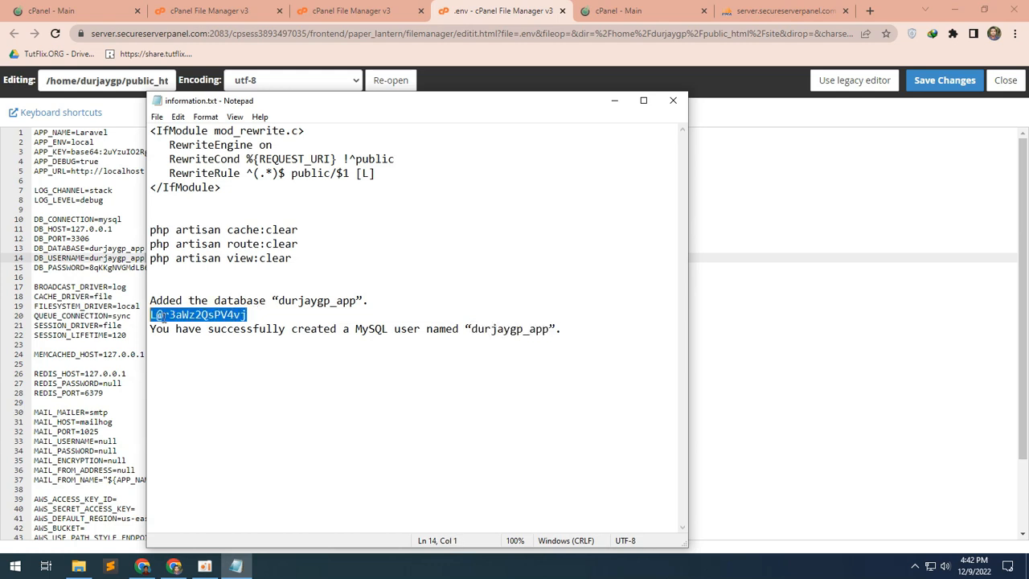
right_click(163, 316)
click(186, 359)
click(144, 268)
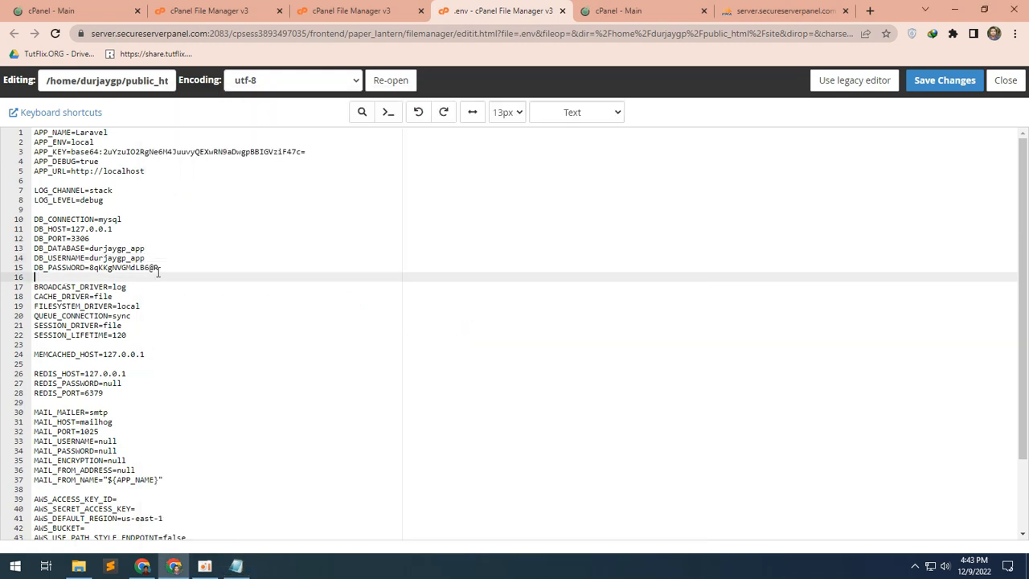
drag(165, 268, 103, 268)
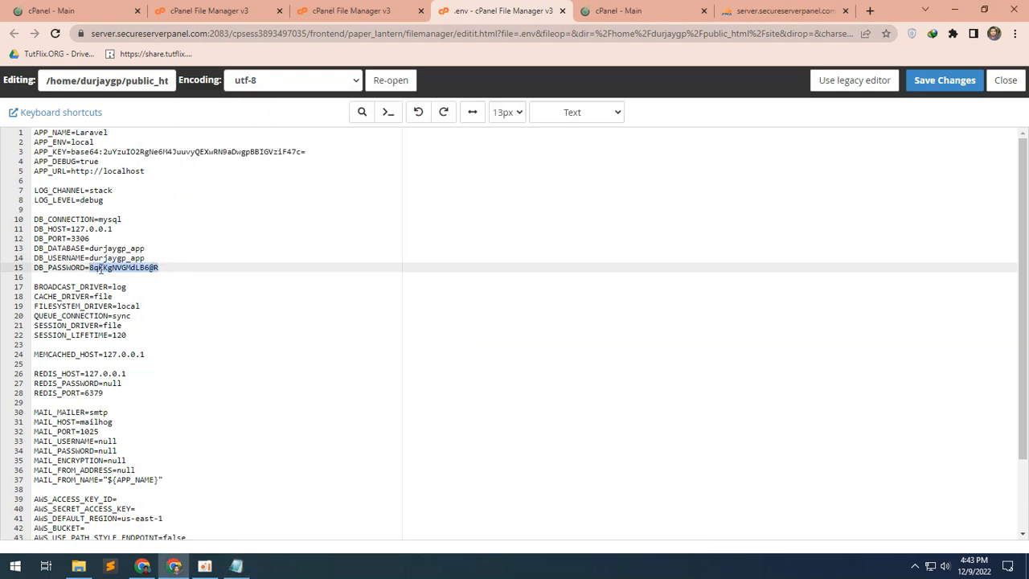
right_click(100, 270)
click(121, 331)
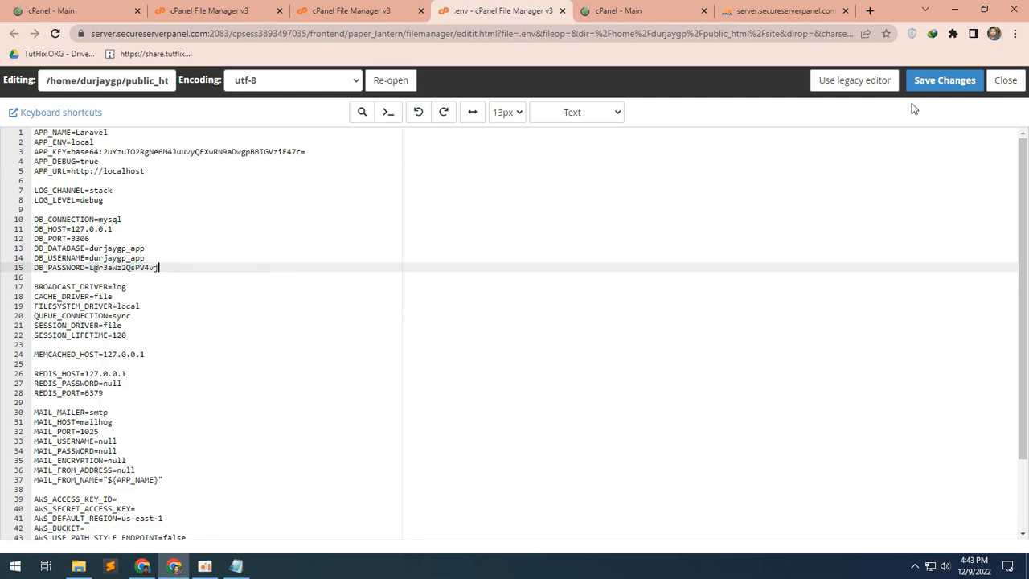
click(933, 81)
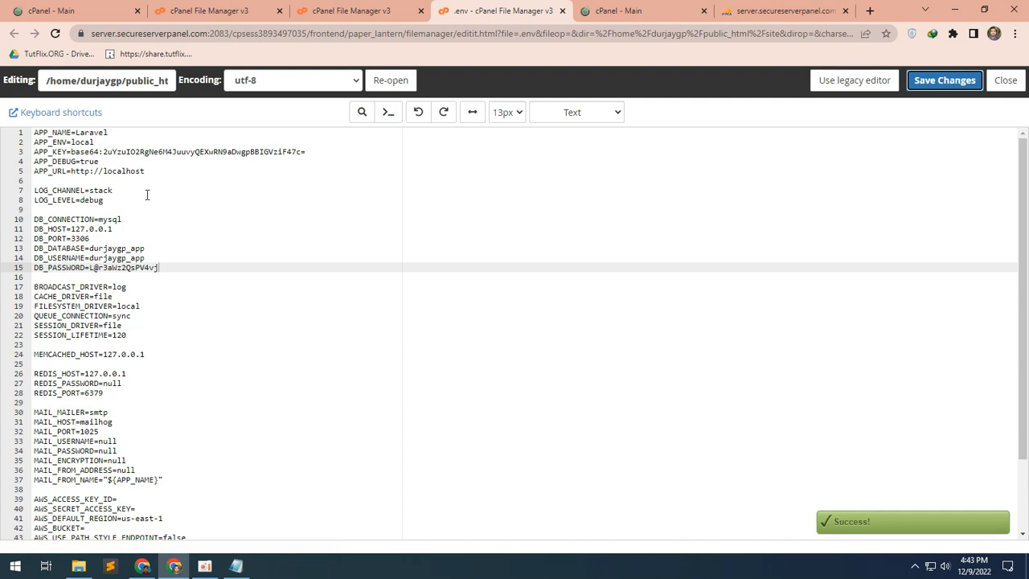
click(1005, 84)
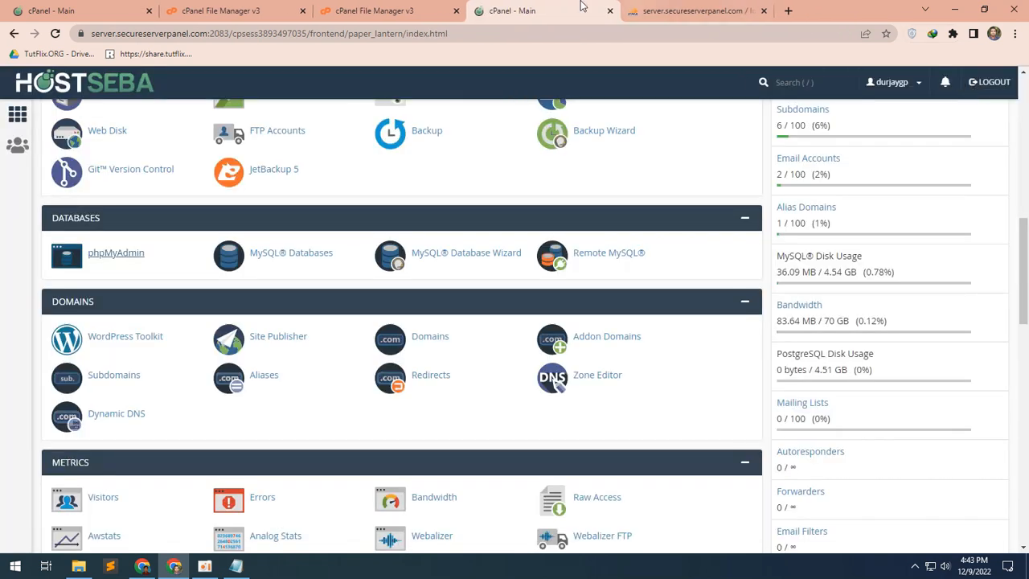
Return to File Manager and reload the /public_html/site directory listing
drag(1023, 273, 1025, 100)
click(362, 11)
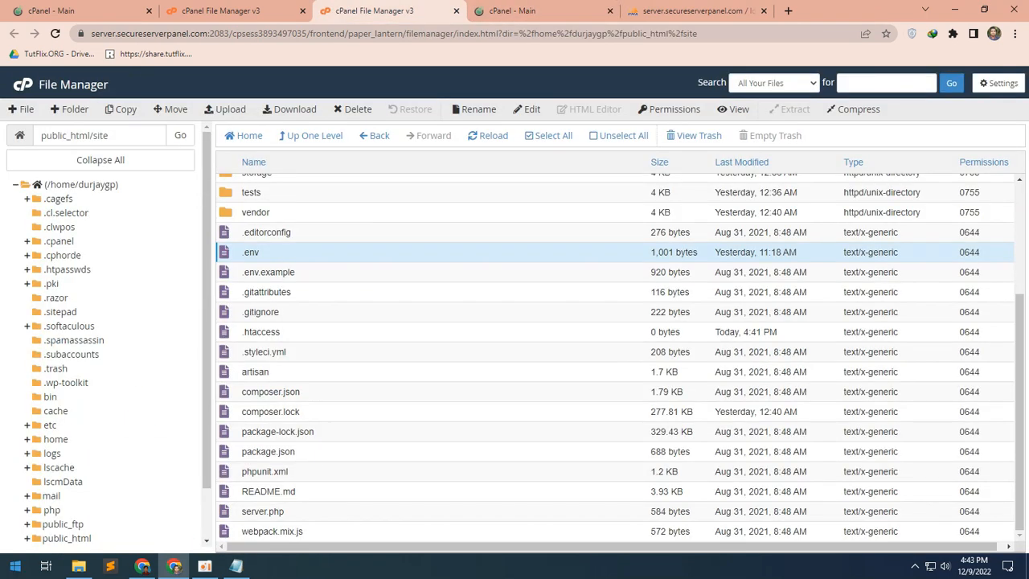
drag(1021, 325, 1024, 157)
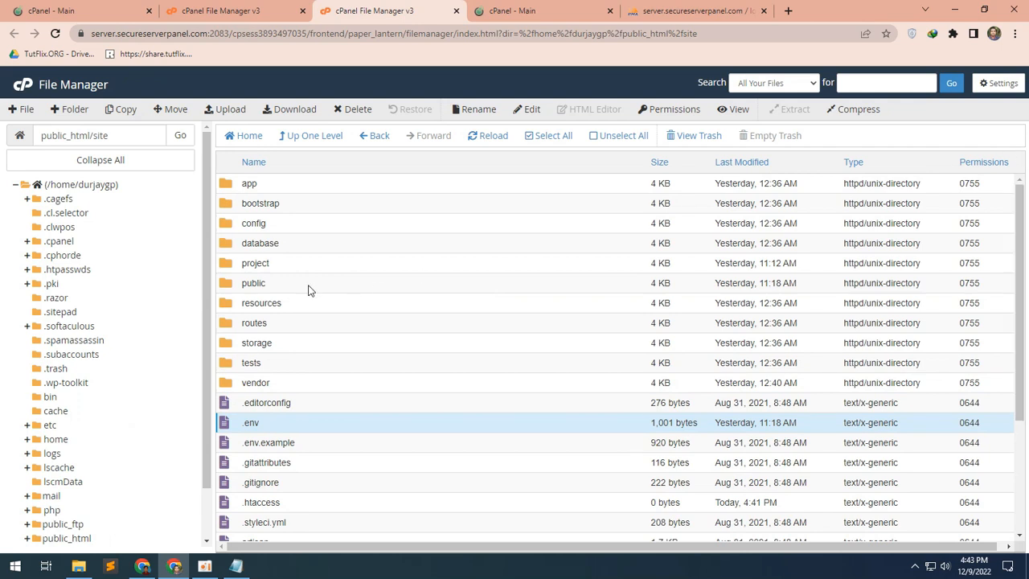
click(485, 136)
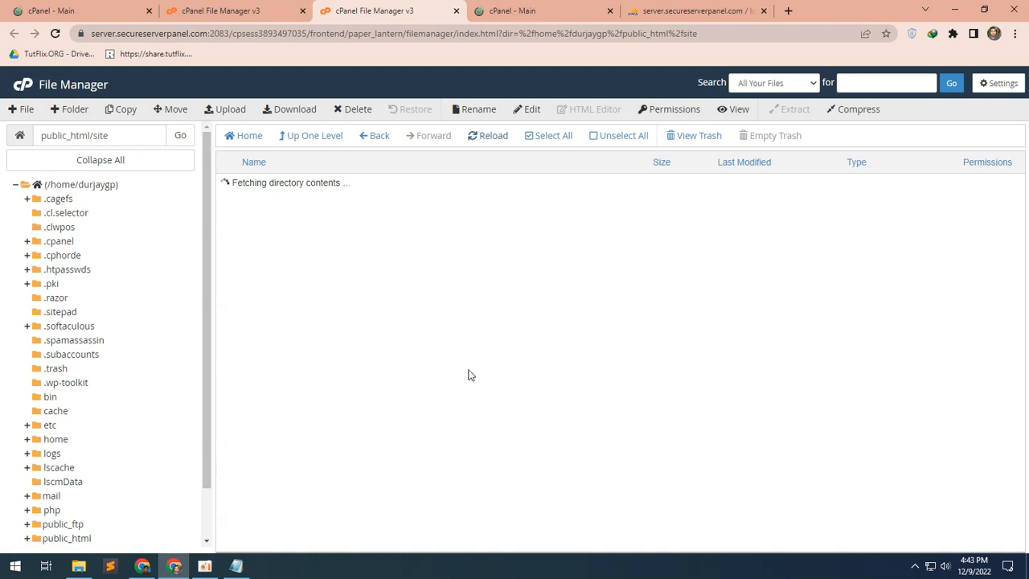
Check the table structure of the durjaygp_app database in phpMyAdmin and return to File Manager
click(690, 11)
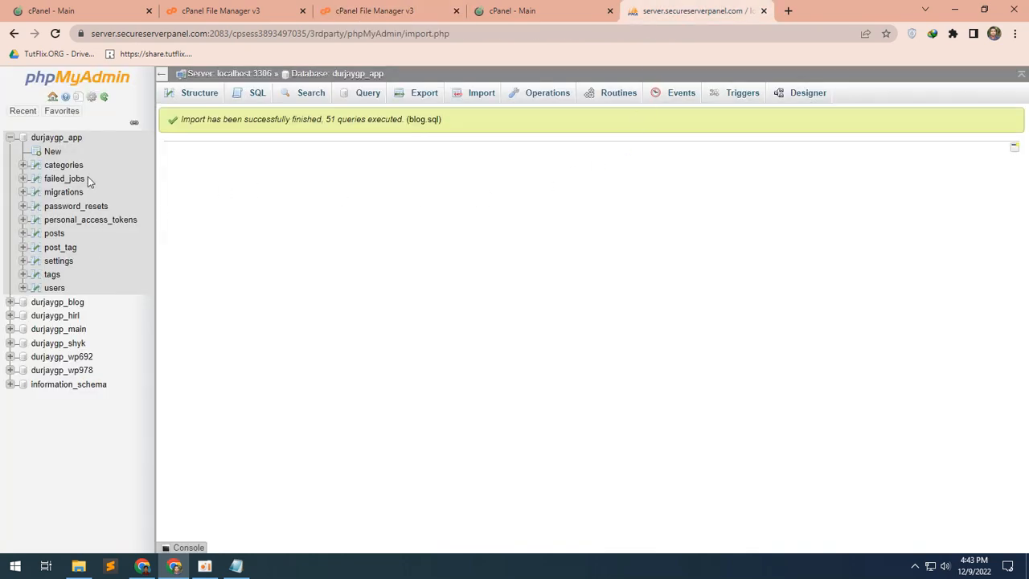
click(60, 139)
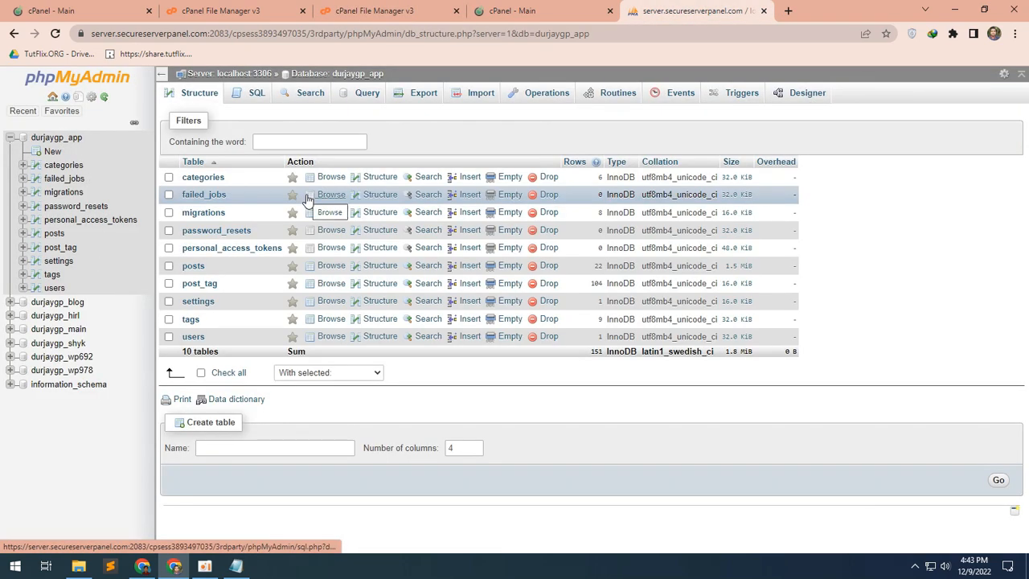
click(437, 7)
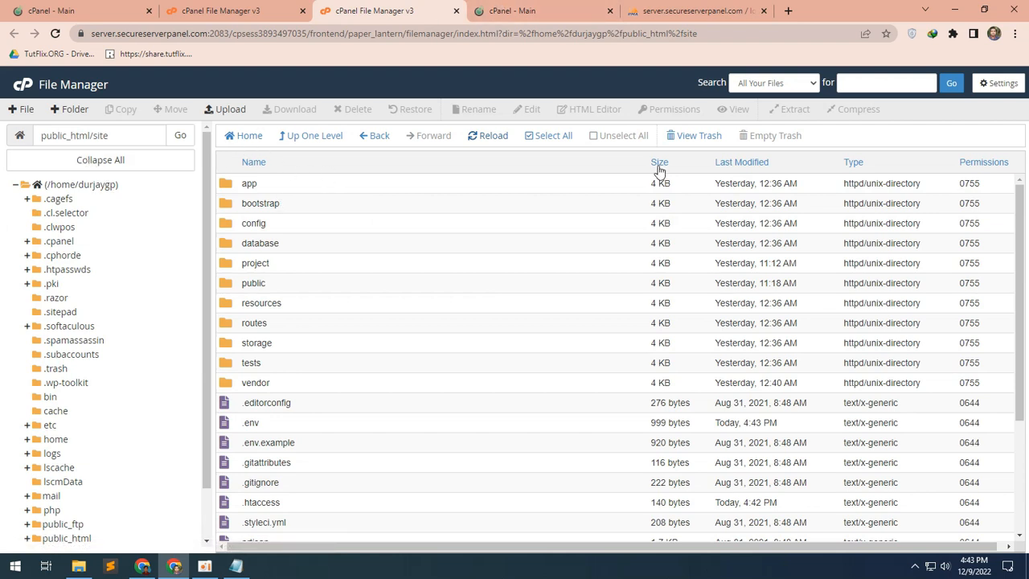
Open the deployed site at site.durjaygp.xyz in a new browser tab and view its home page
click(786, 10)
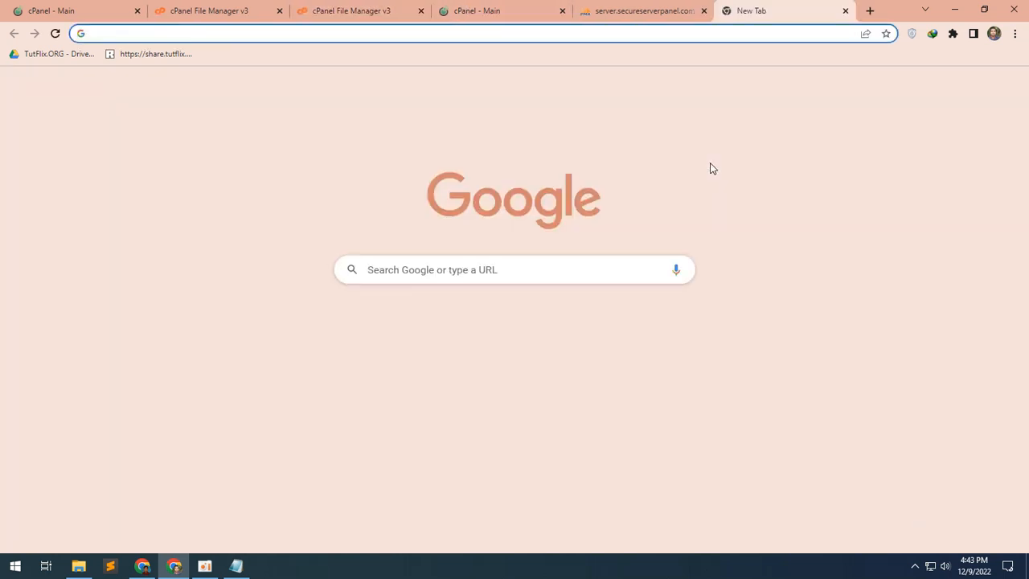
text(site)
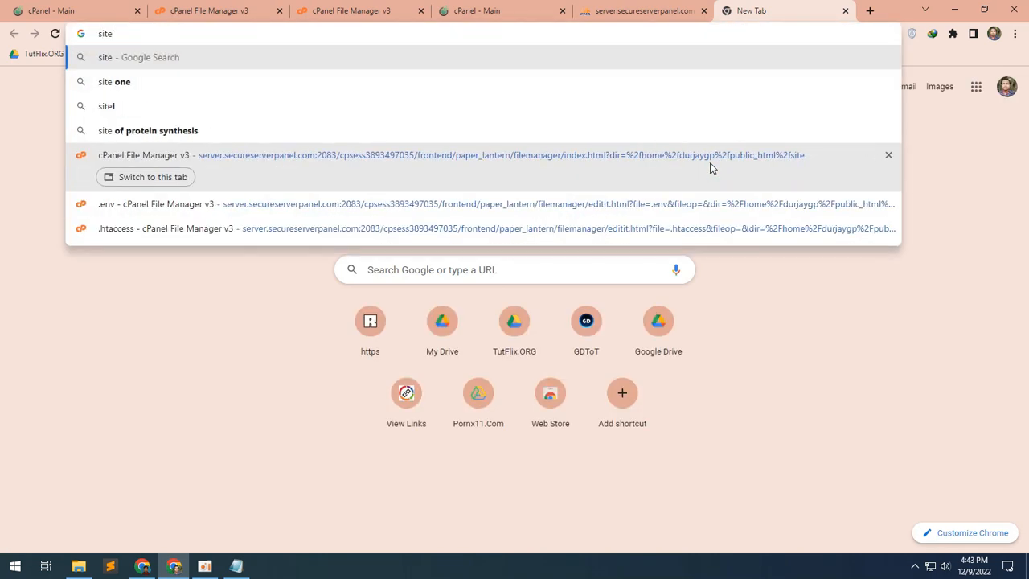
text(.)
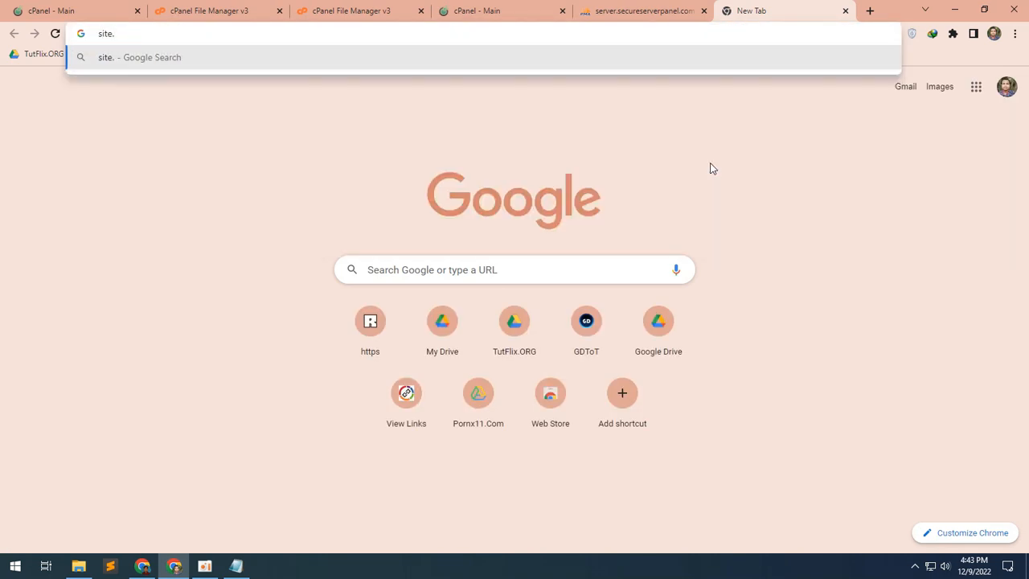
text(durjaygp)
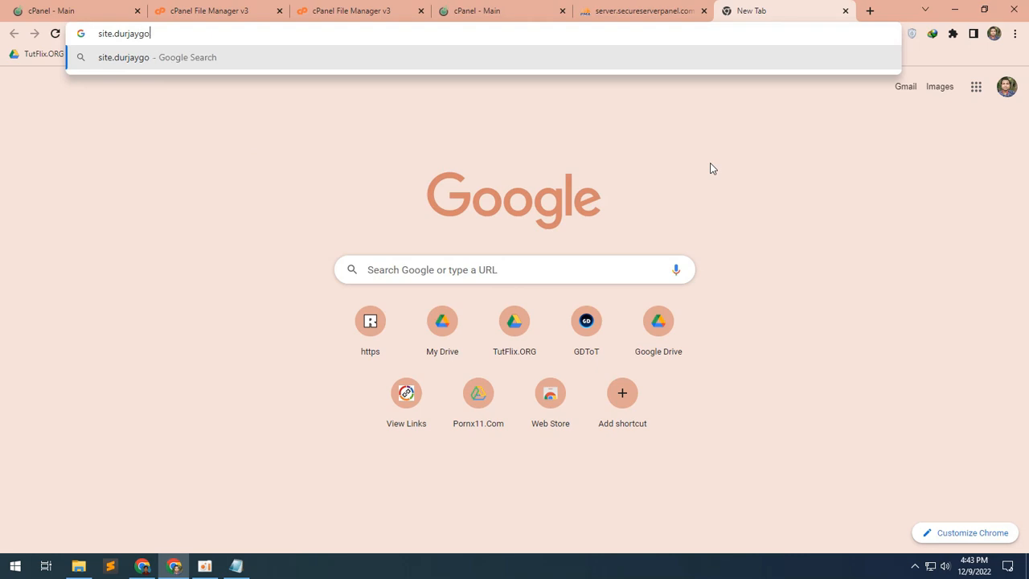
text(.z)
text(y)
text(z)
key(Return)
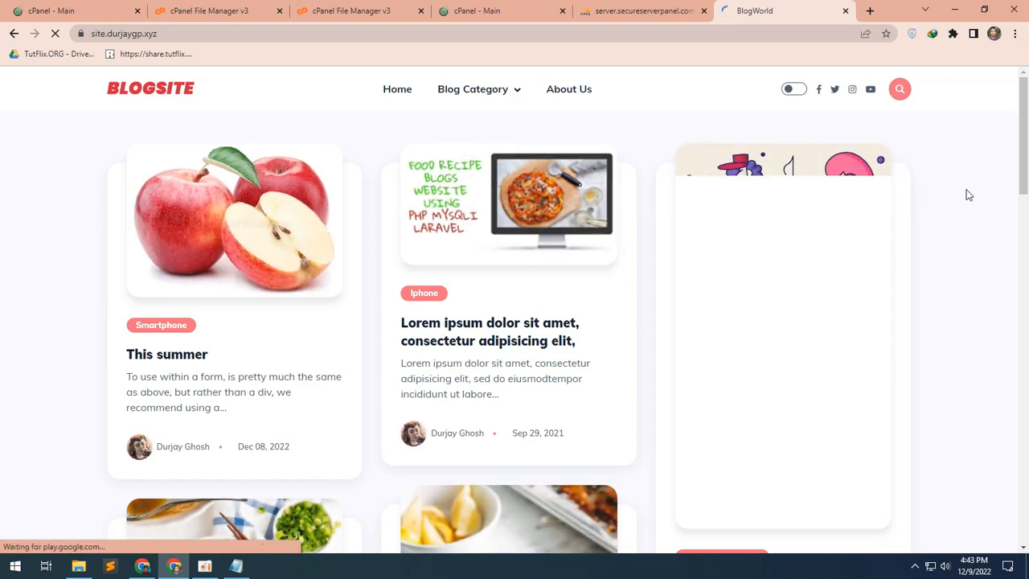
mouse_move(1024, 109)
mouse_down()
mouse_move(1025, 346)
mouse_move(1011, 100)
mouse_up()
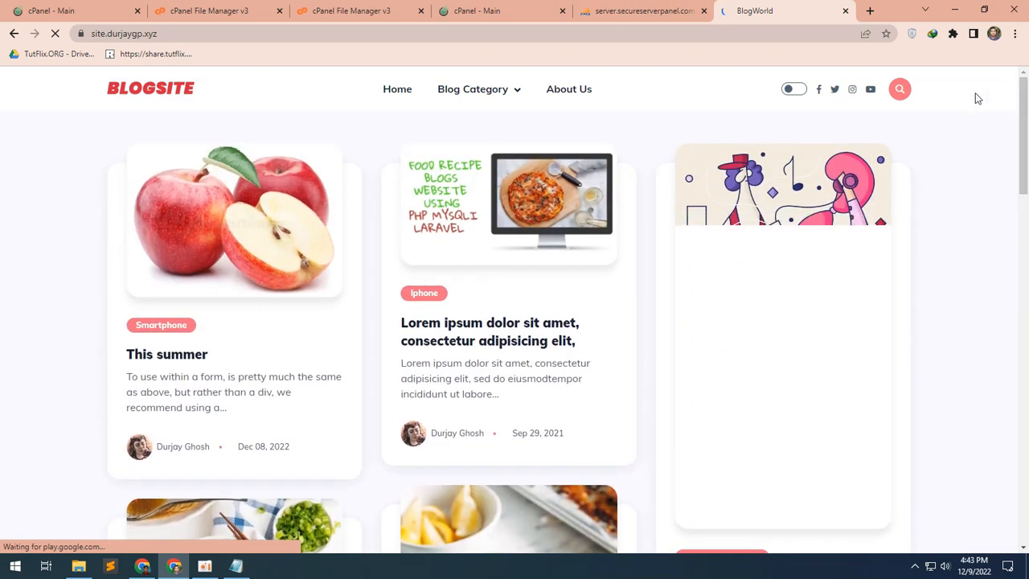